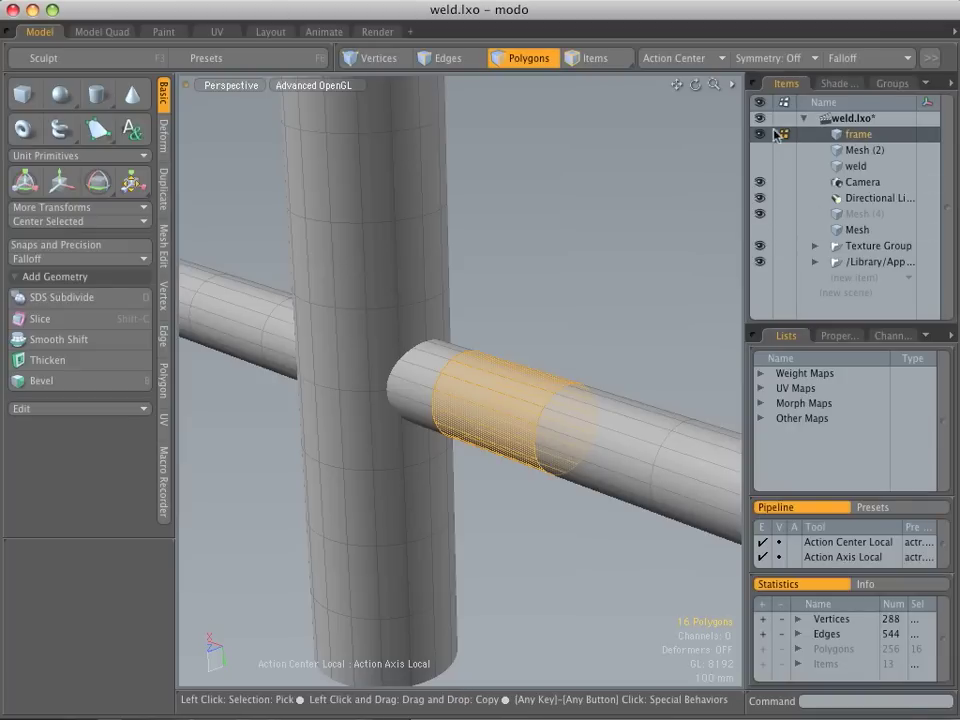
Create a new mesh item in the scene and paste the copied 16-polygon tube section into it
click(798, 229)
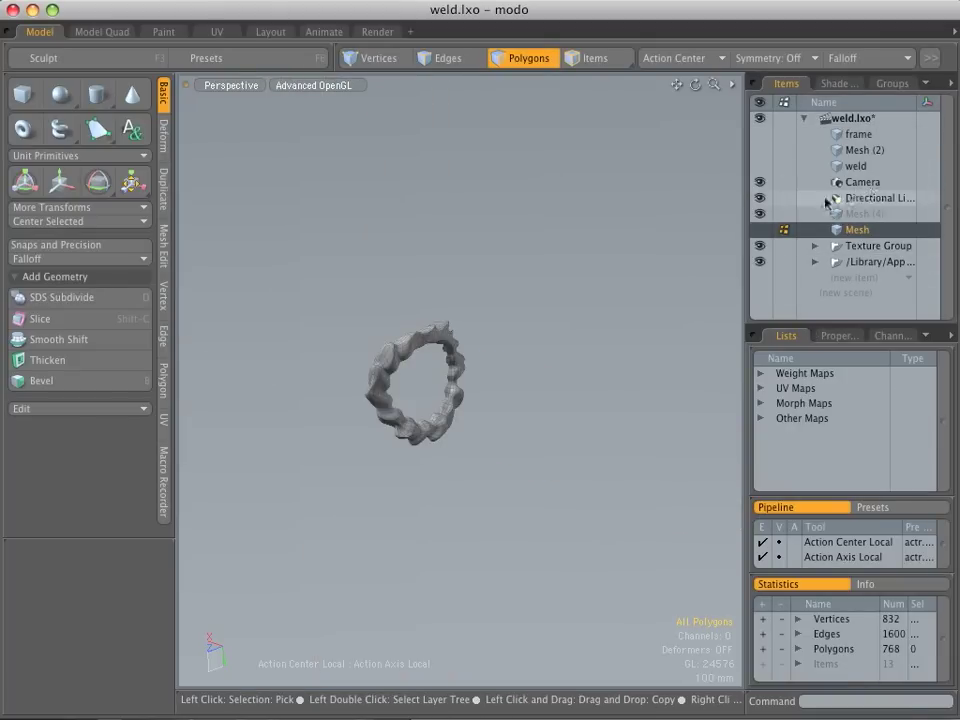
drag(879, 229, 856, 285)
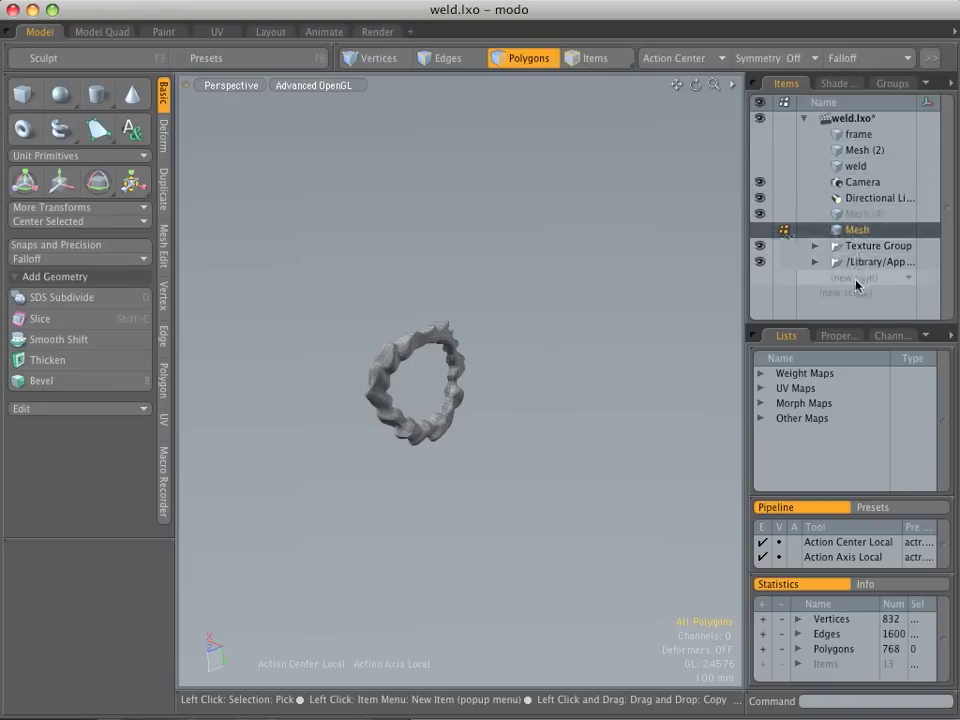
click(856, 285)
click(856, 276)
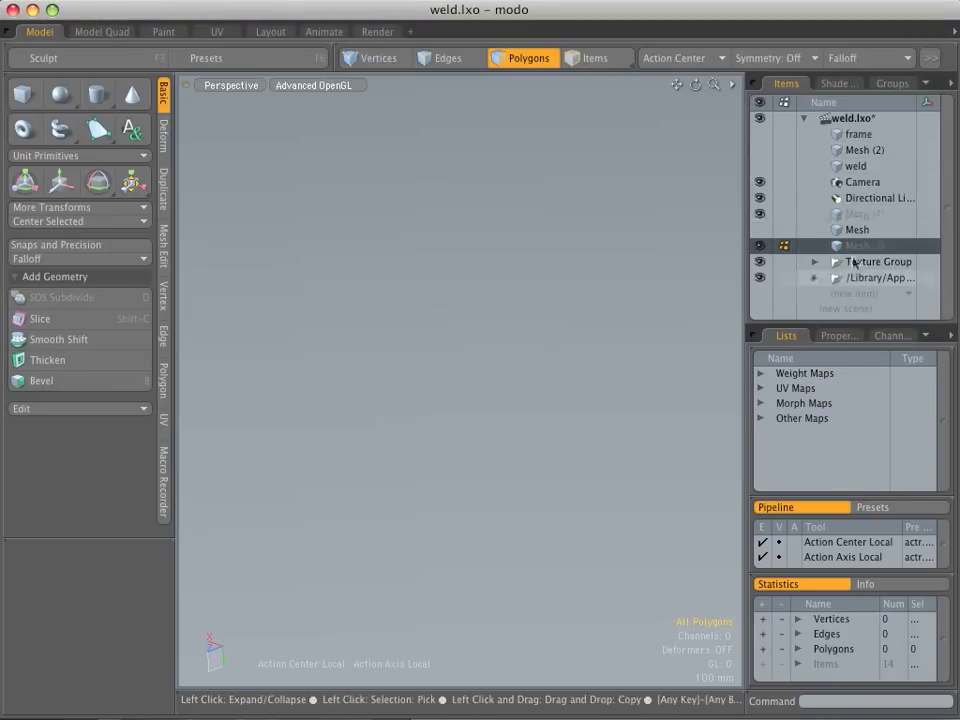
key(super+v)
Cap the tube section's open end with a polygon from its edge loop and turn off the mesh's subdivision
alt+drag(602, 441, 546, 397)
key(2)
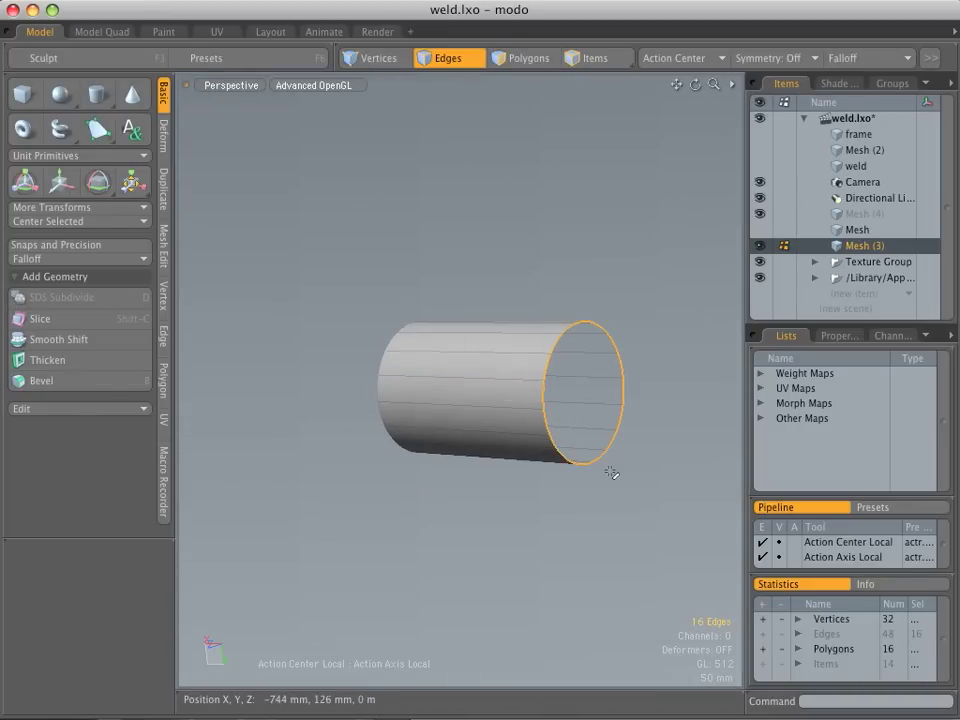
key(p)
click(625, 511)
key(Tab)
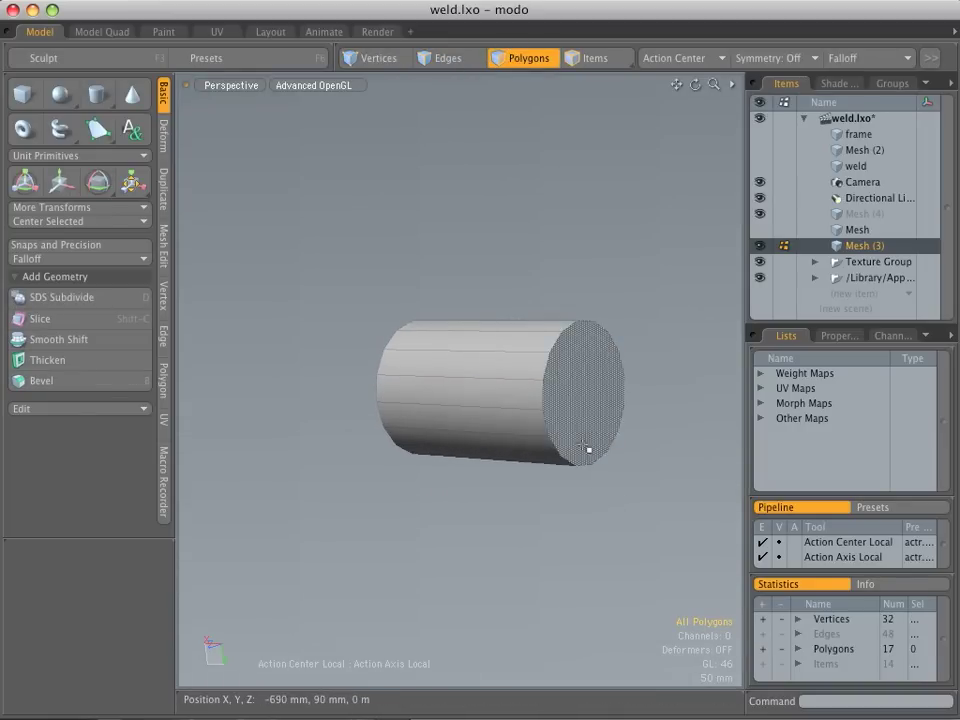
Delete the loop of side polygons on the tube section, keeping only the end cap
drag(541, 443, 538, 405)
key(l)
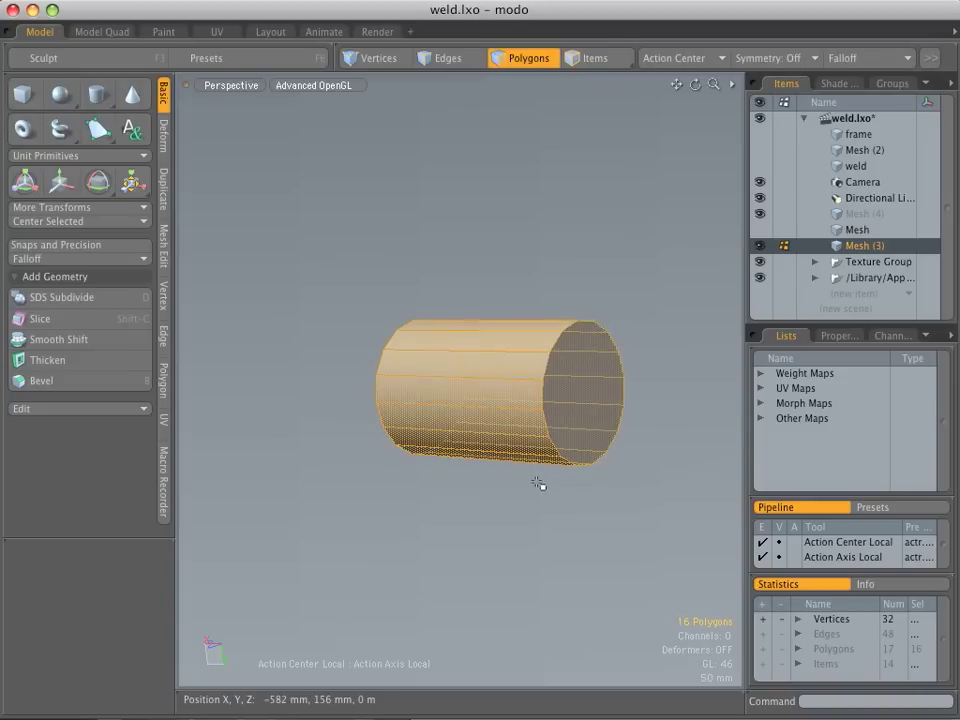
key(Delete)
Bevel the cap polygon with a 23.6 mm inset and delete the inner polygon to leave a flat ring
key(b)
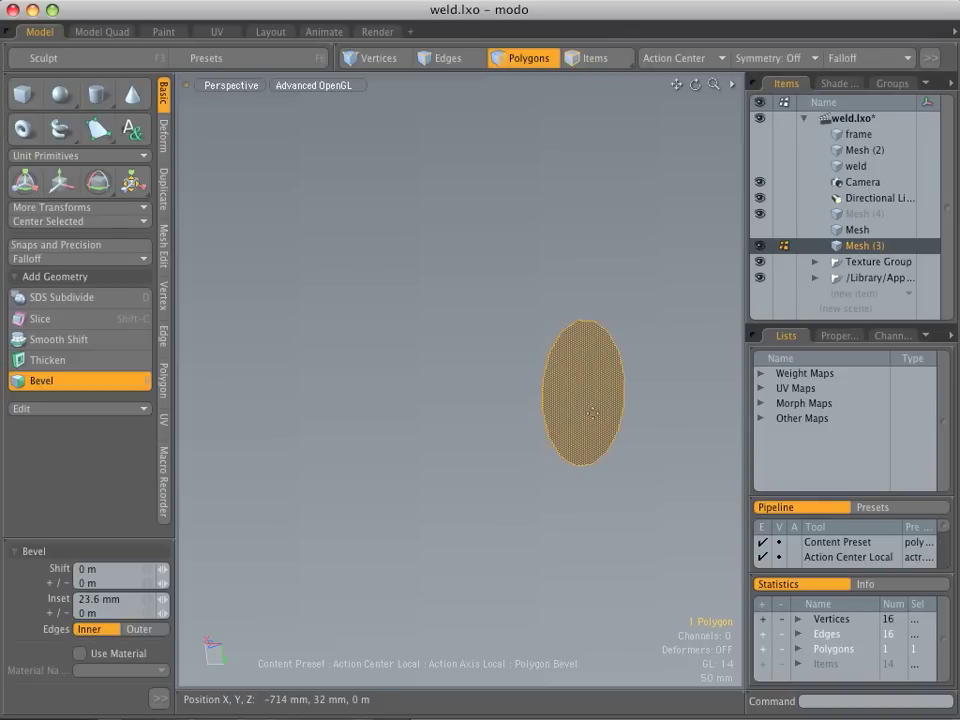
click(584, 406)
alt+drag(606, 339, 538, 474)
alt+drag(545, 466, 645, 427)
alt+drag(640, 420, 523, 364)
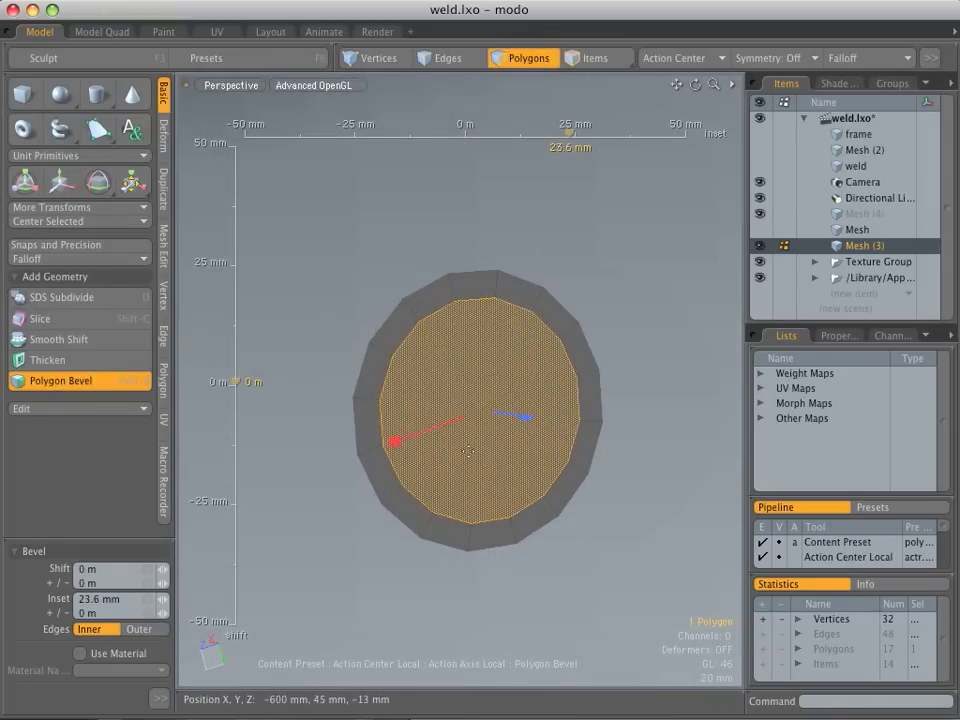
key(space)
click(624, 507)
click(562, 454)
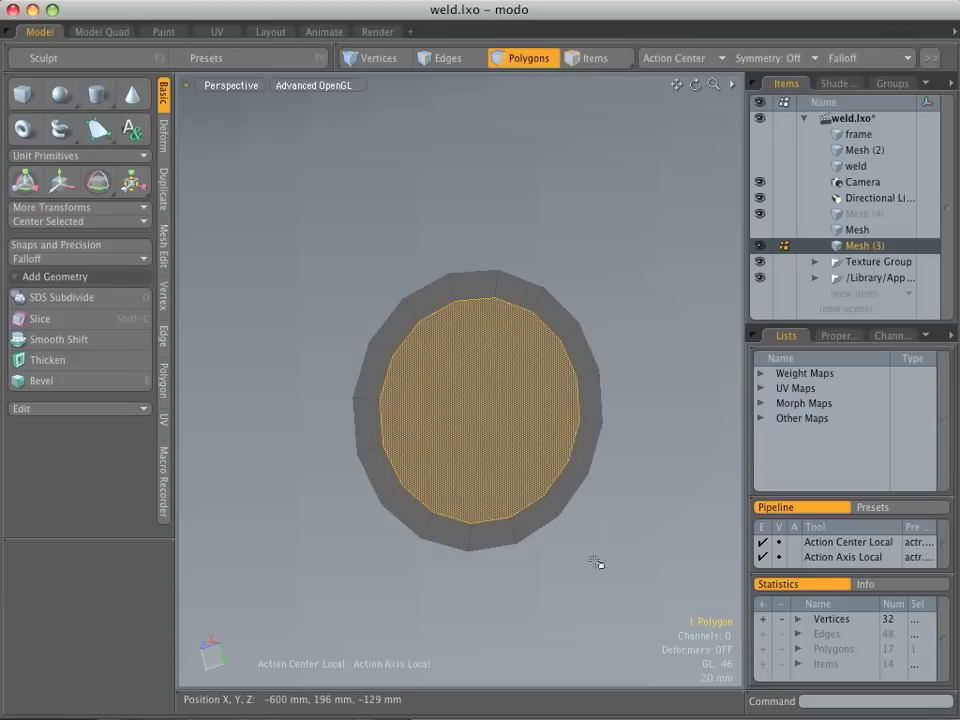
key(Delete)
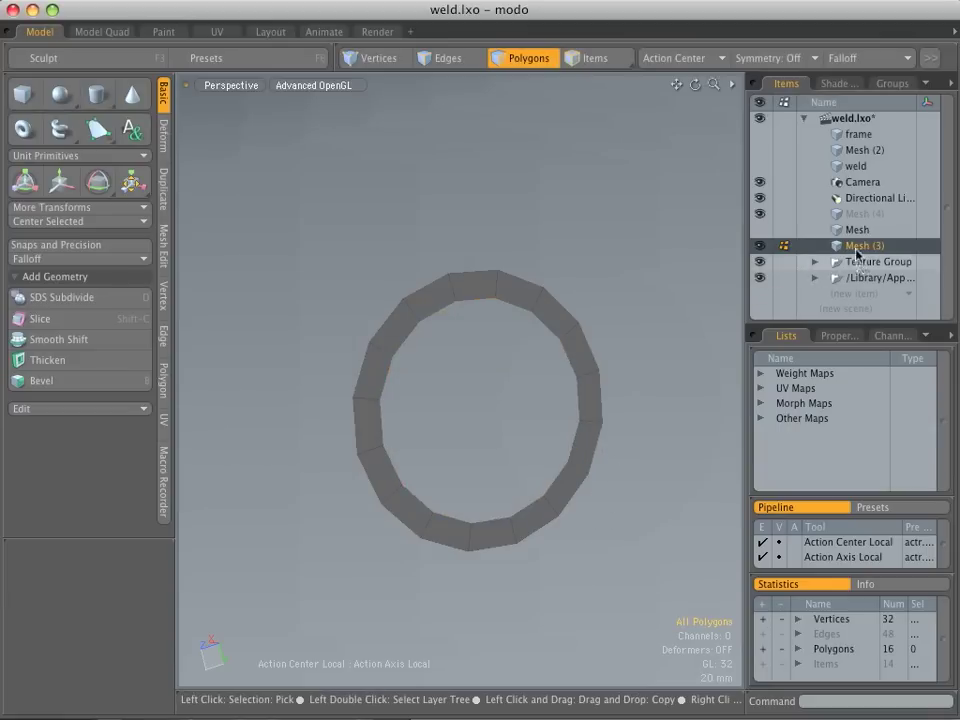
Show the frame mesh and scale the ring uniformly to about 124% around the horizontal tube
click(759, 134)
alt+drag(660, 306, 568, 518)
key(r)
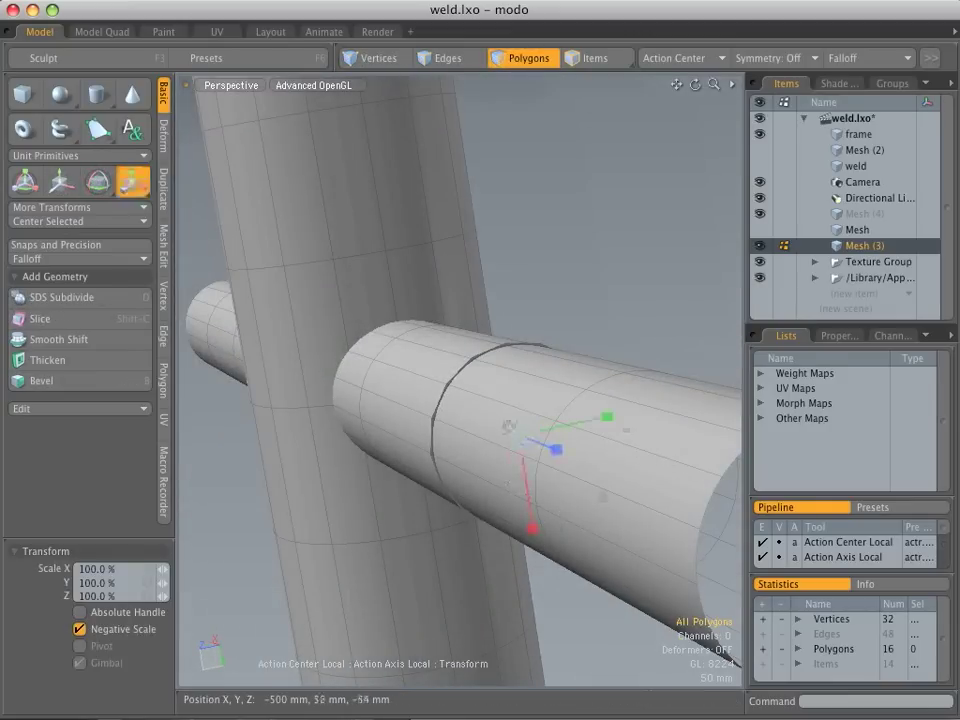
drag(529, 432, 565, 432)
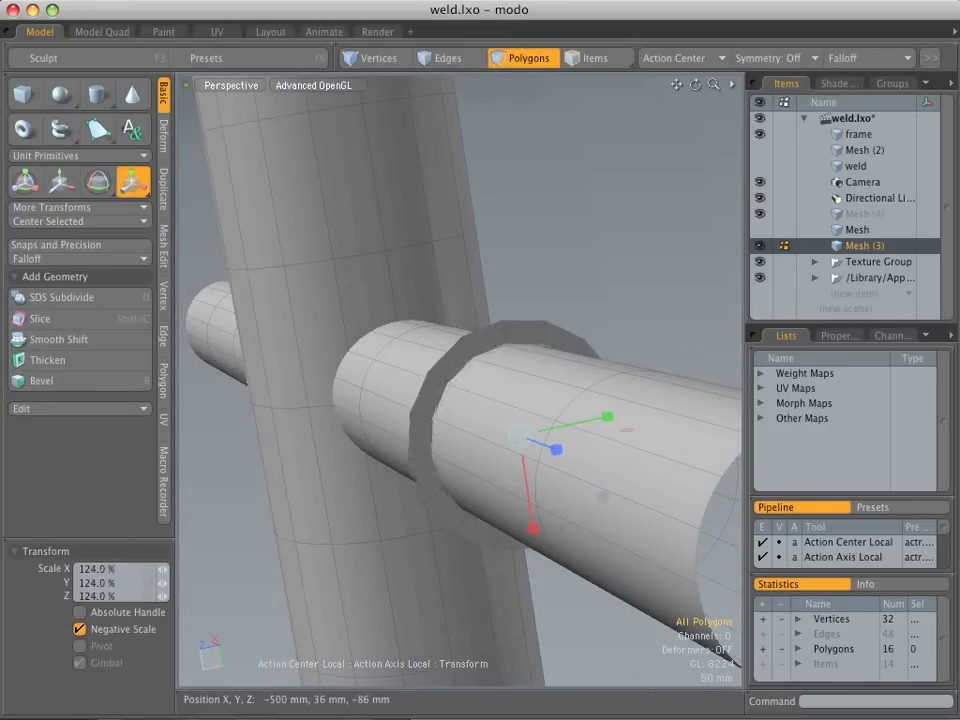
key(space)
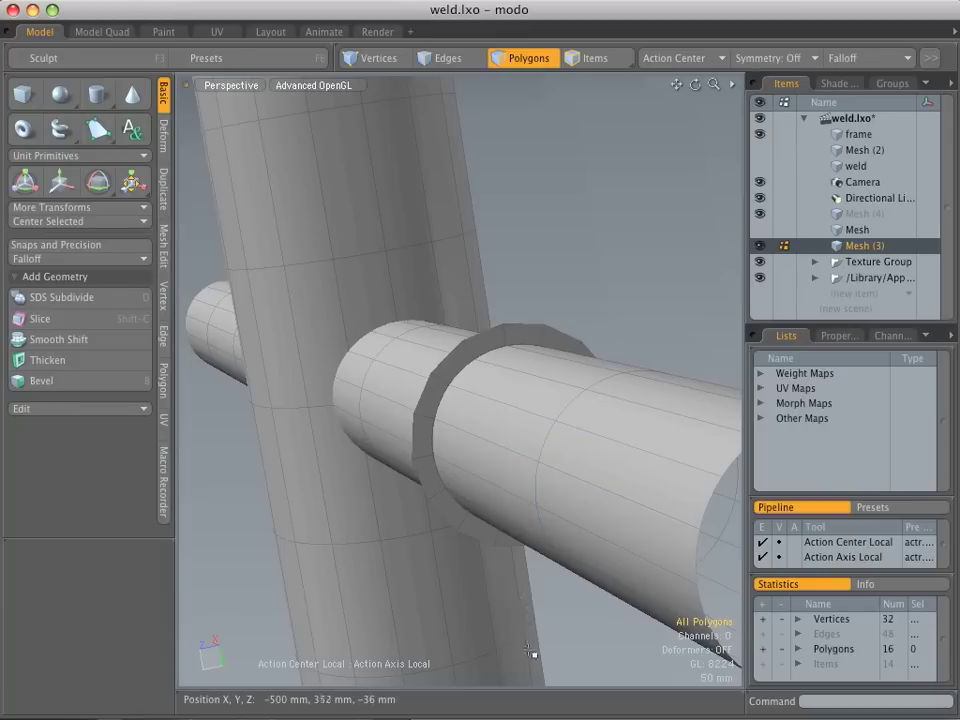
Turn on the snapping constraint to background geometry
alt+drag(500, 622, 696, 326)
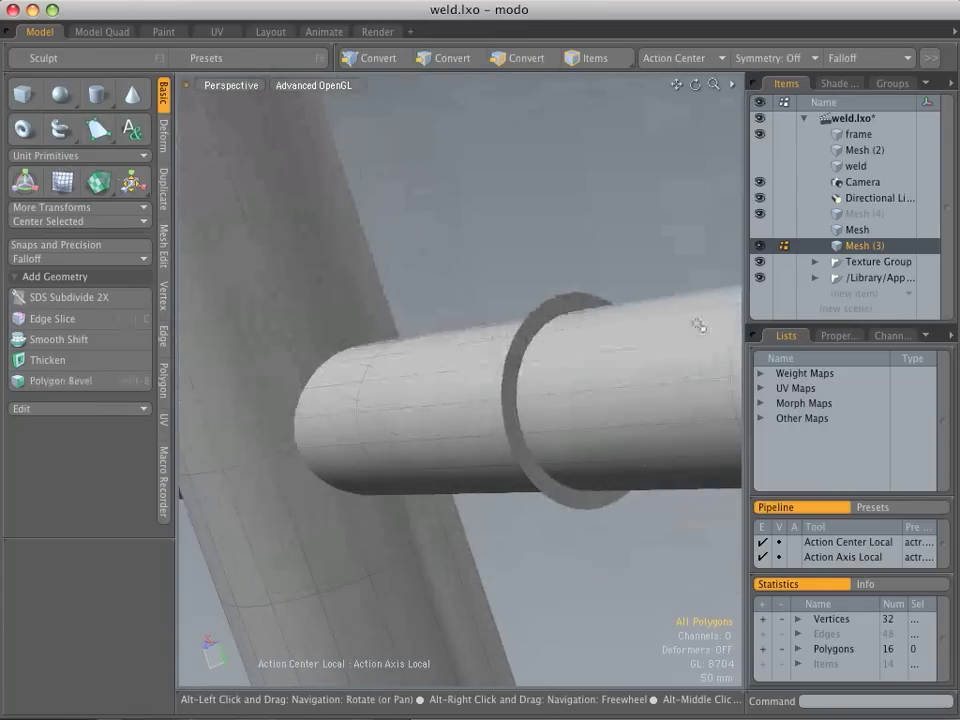
click(915, 62)
mouse_move(890, 117)
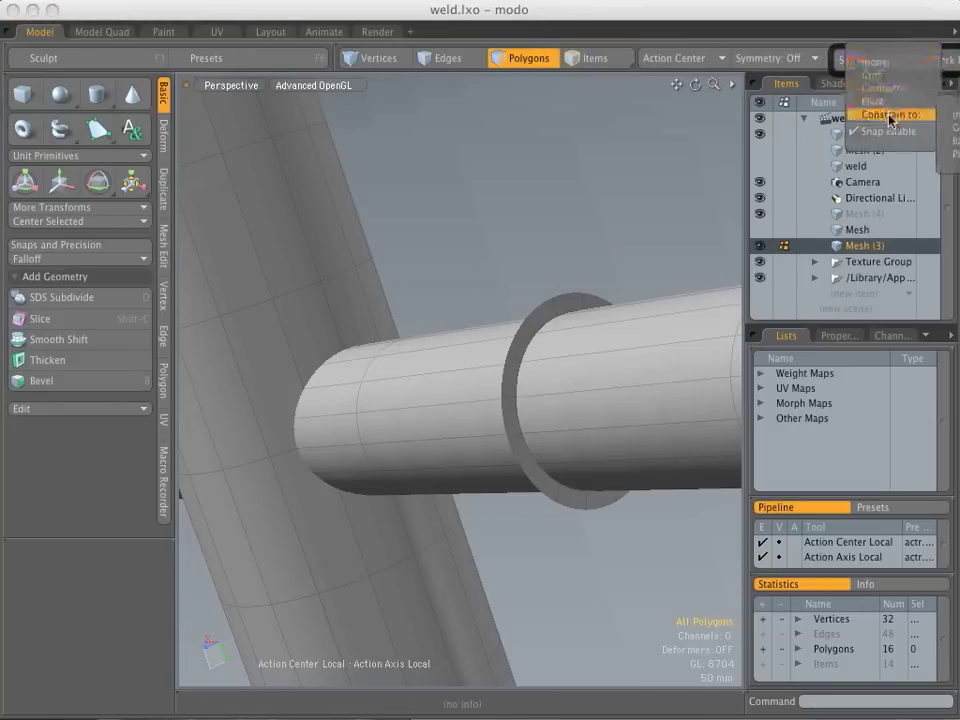
click(951, 141)
Move the ring about -567 mm along Z so it wraps onto the vertical tube at the joint
alt+drag(728, 275, 690, 343)
ctrl+alt+drag(665, 420, 608, 431)
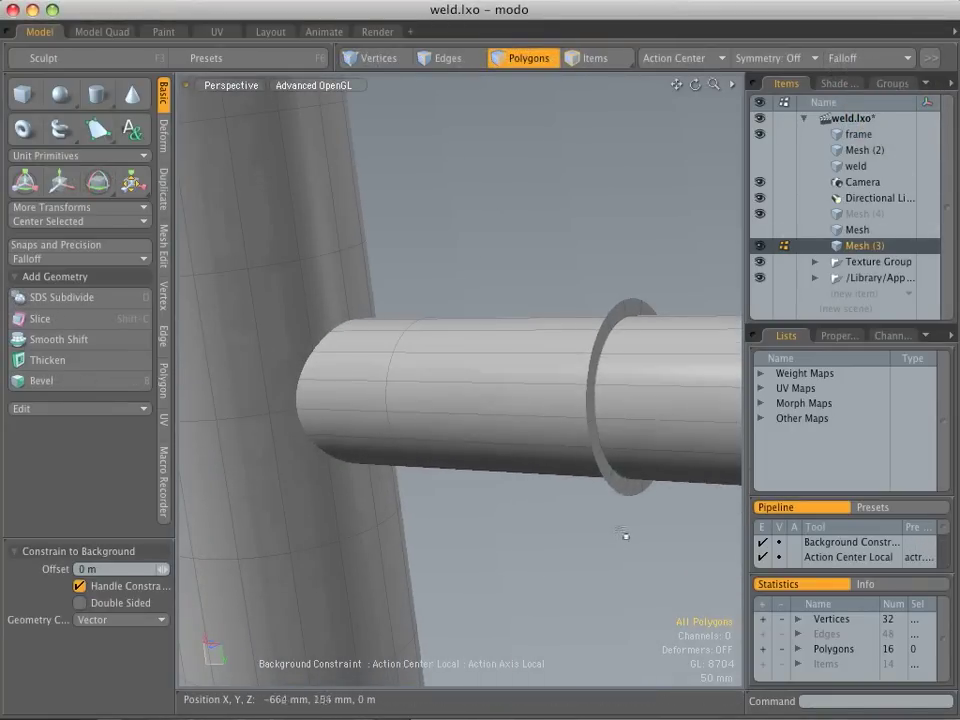
key(w)
drag(708, 405, 410, 395)
drag(412, 458, 400, 458)
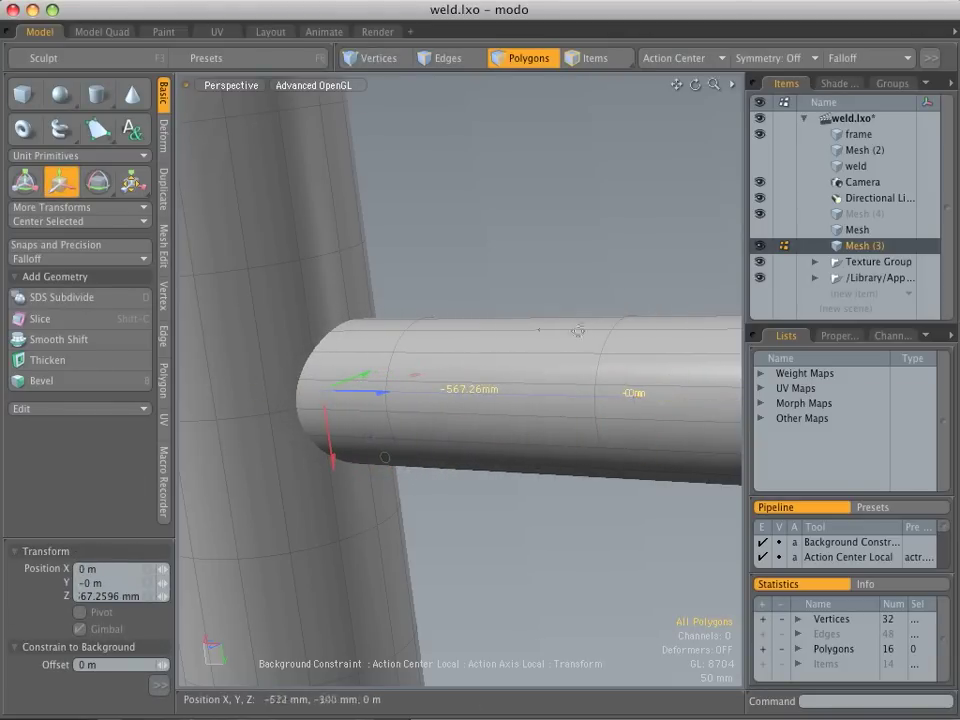
key(q)
Hide the frame and bevel the ring's whole polygon loop outward with a shift of about 23 mm
alt+shift+drag(526, 378, 584, 390)
ctrl+alt+drag(584, 390, 545, 535)
click(759, 134)
shift+click(489, 551)
key(l)
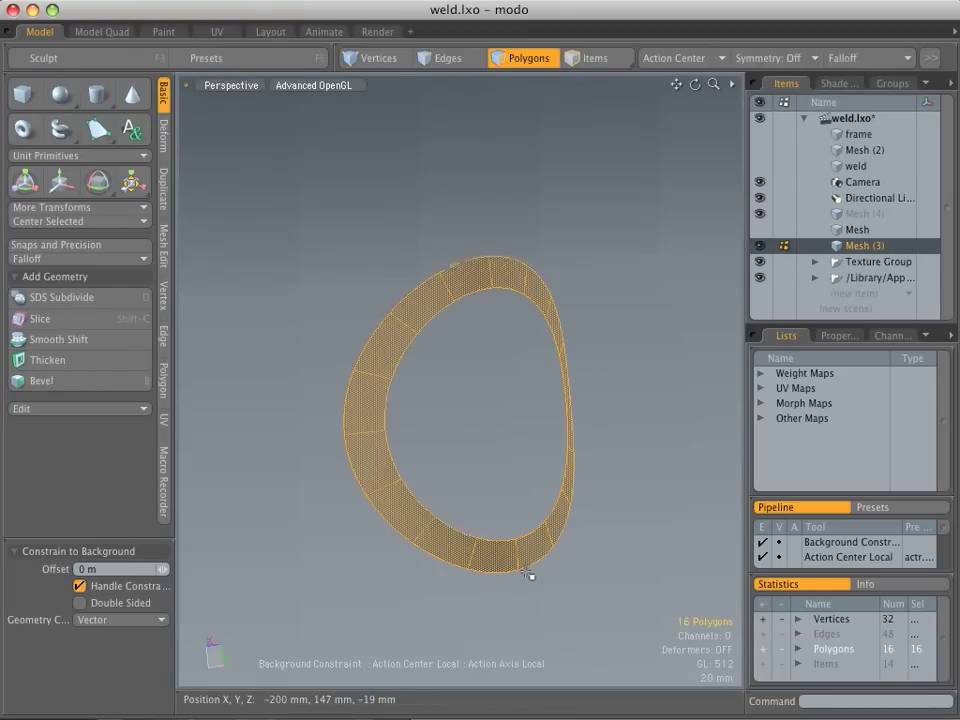
key(b)
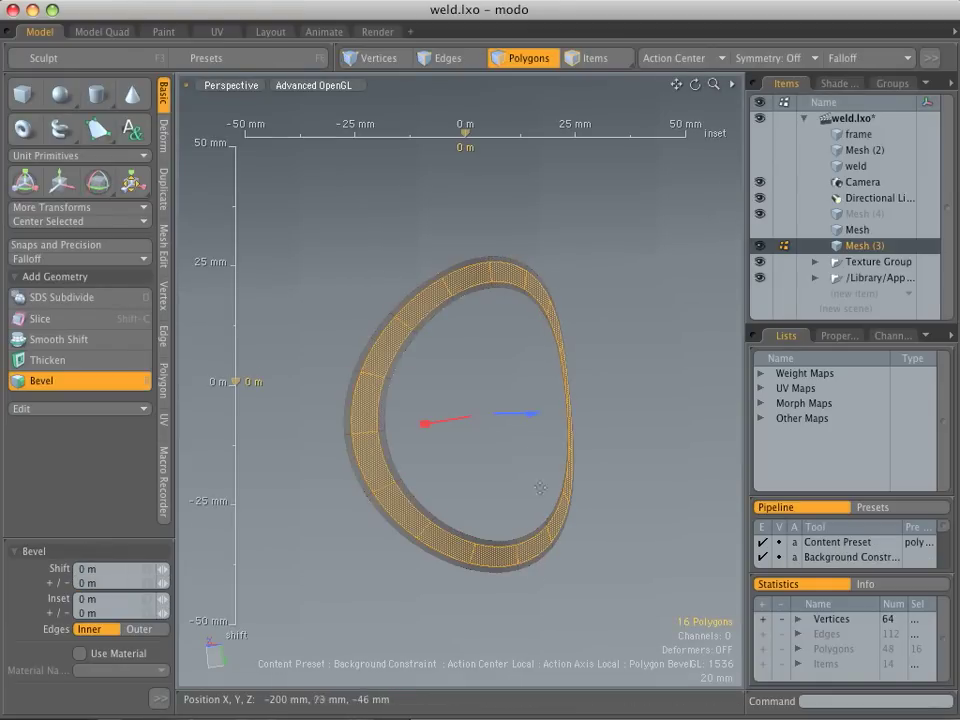
drag(531, 413, 550, 413)
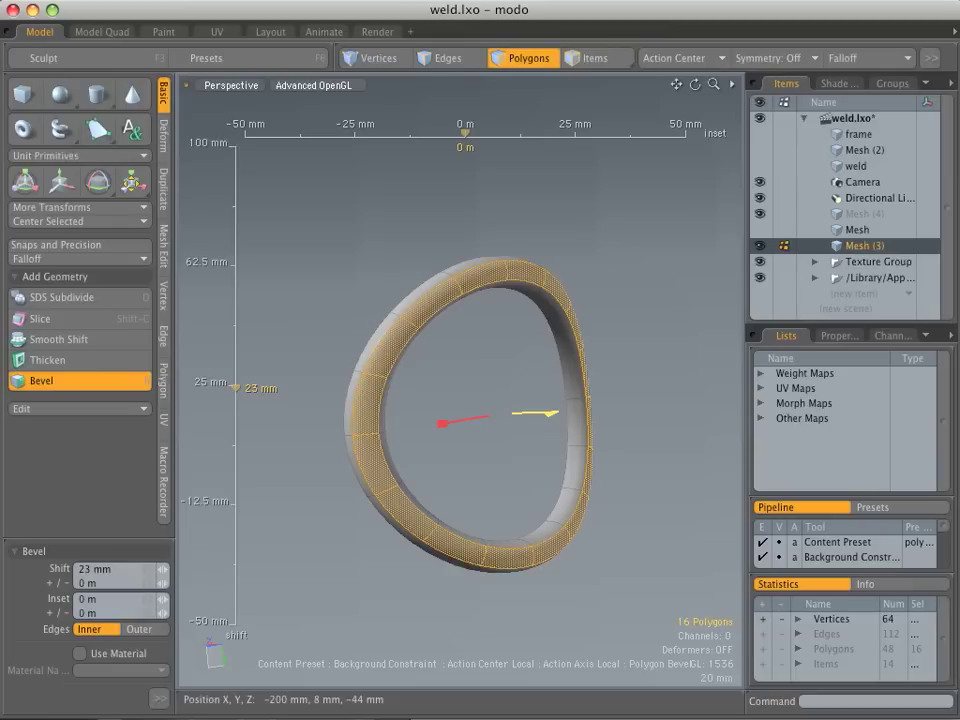
key(q)
click(635, 452)
Show the frame and weld meshes, leaving Mesh (2) hidden, to compare the new ring with the existing weld
alt+drag(637, 452, 572, 456)
click(762, 136)
alt+shift+drag(450, 386, 656, 300)
click(762, 151)
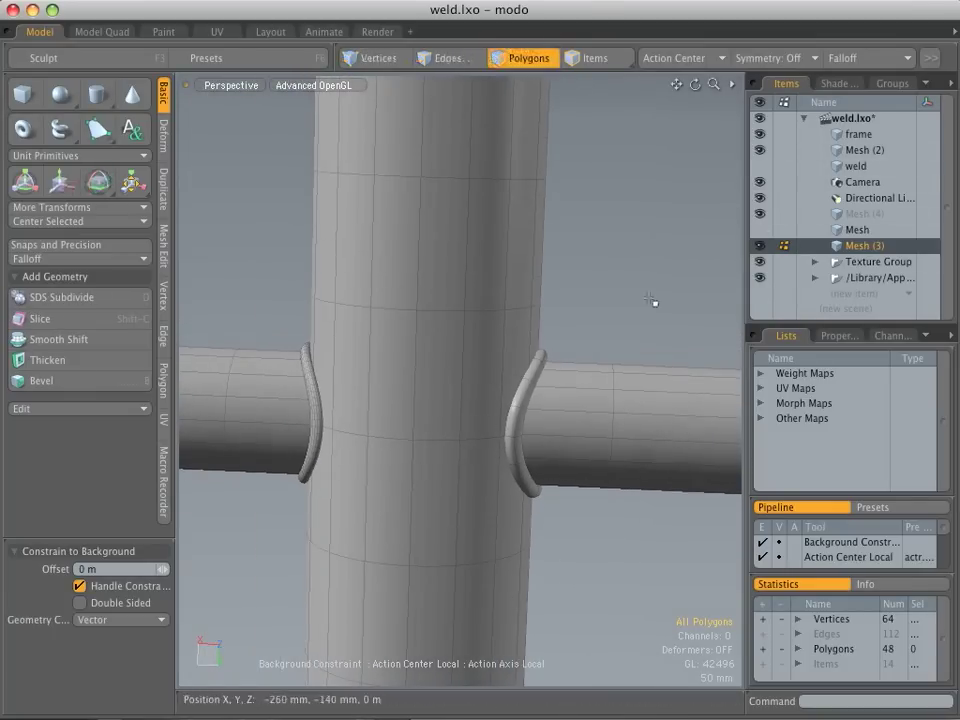
click(761, 166)
alt+drag(700, 330, 570, 371)
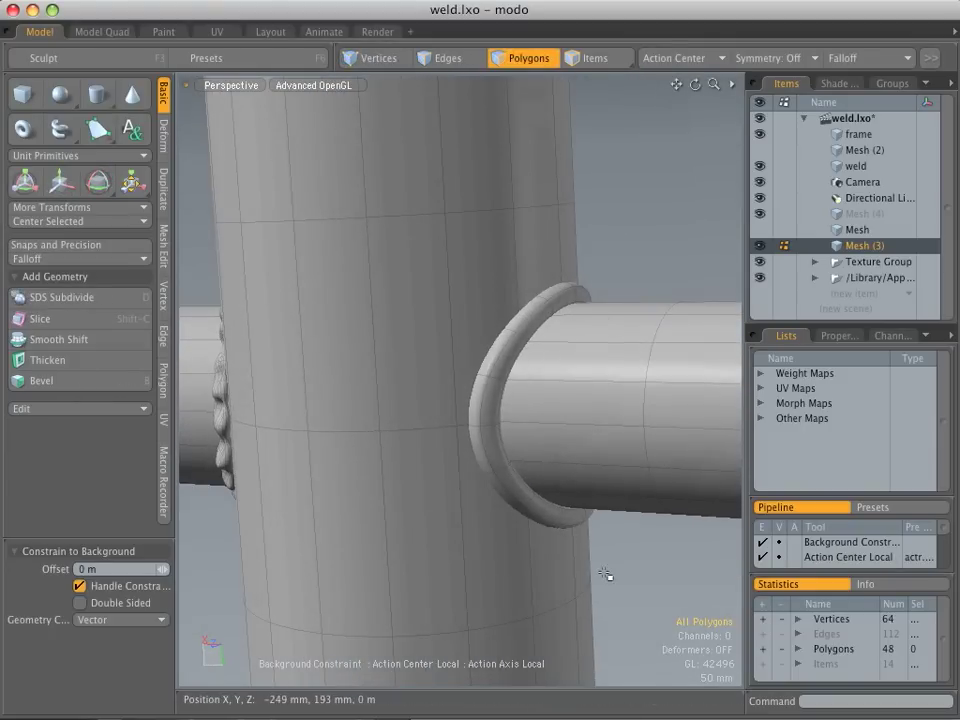
Subdivide the ring's geometry and select sixteen evenly spaced polygon bands running across it
ctrl+alt+drag(578, 521, 486, 462)
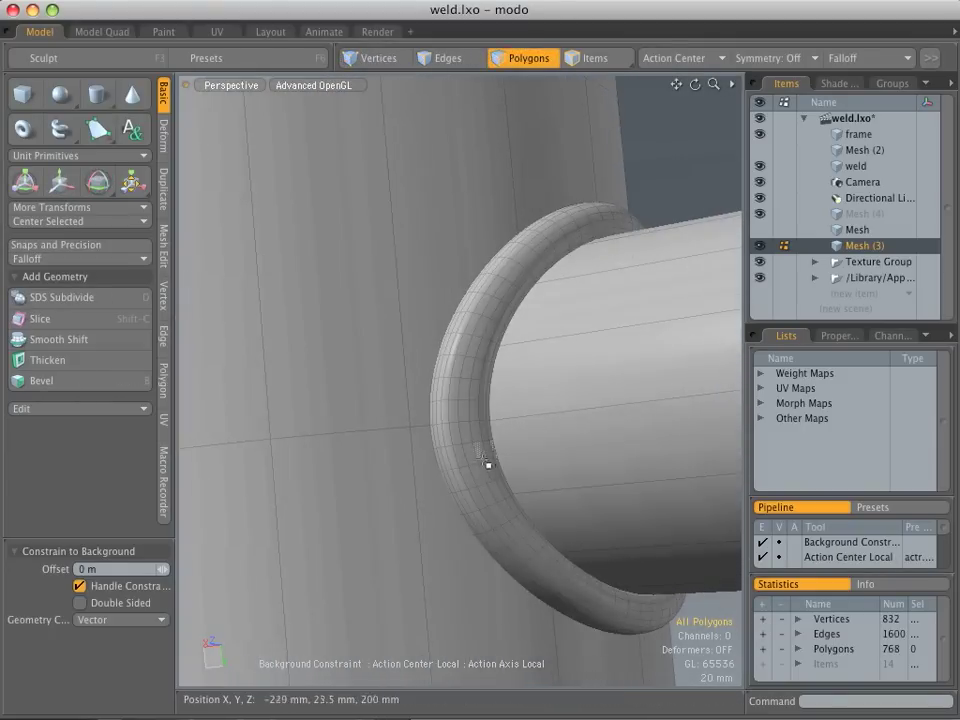
click(524, 438)
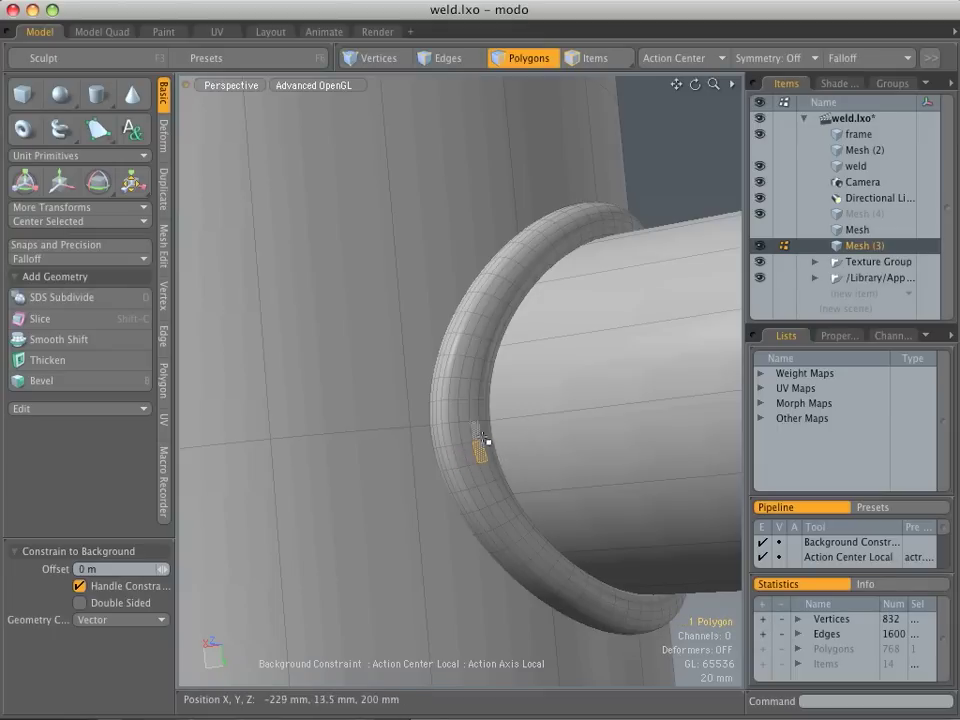
key(alt)
shift+click(479, 369)
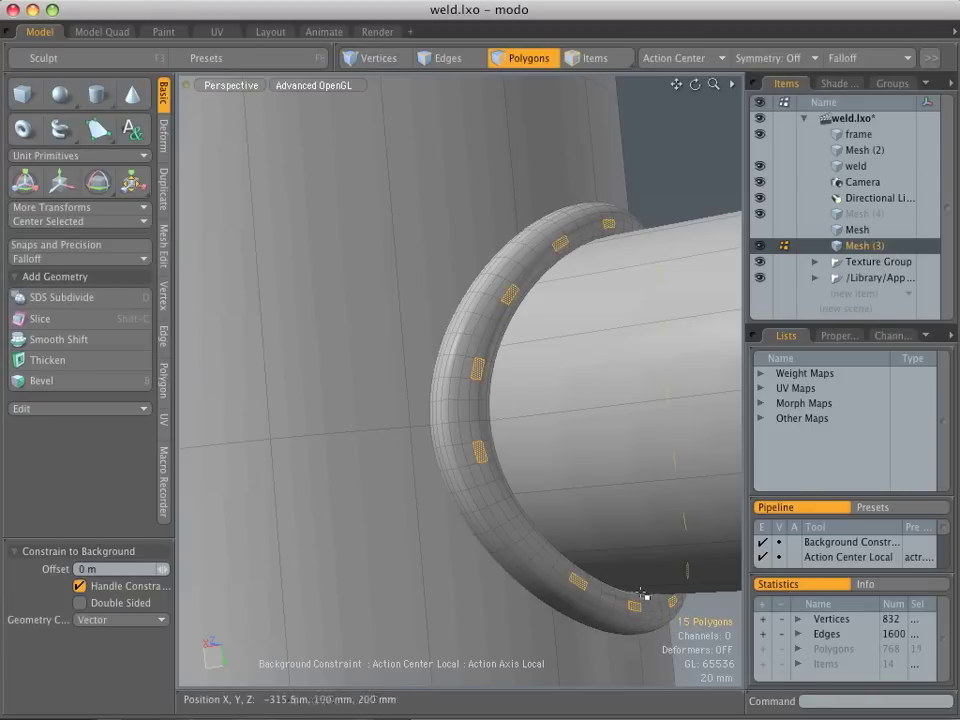
key(shift)
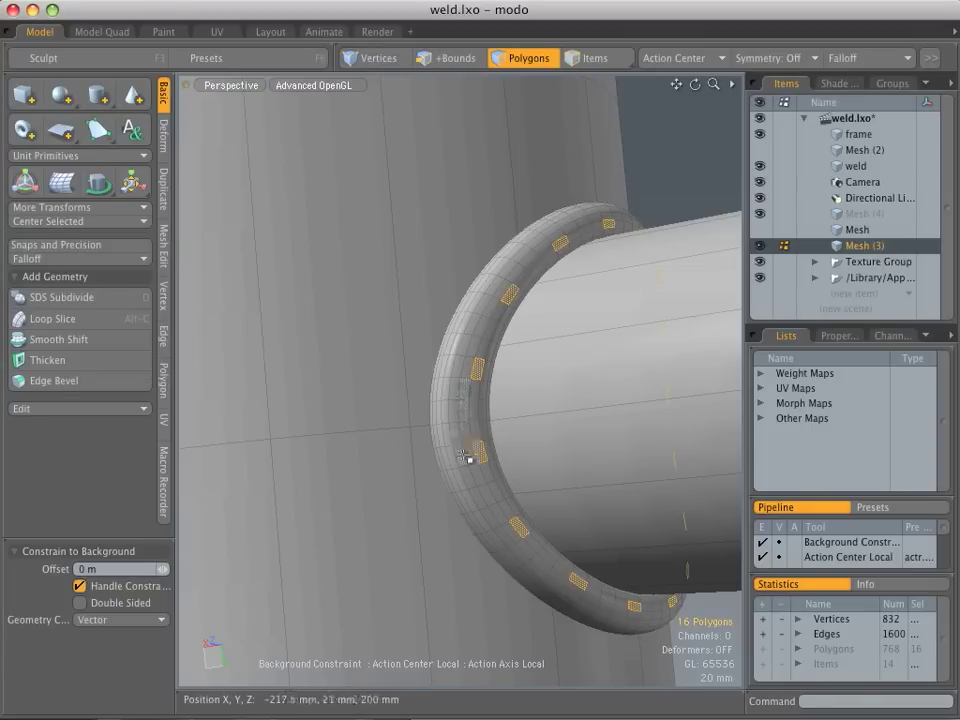
shift+click(471, 366)
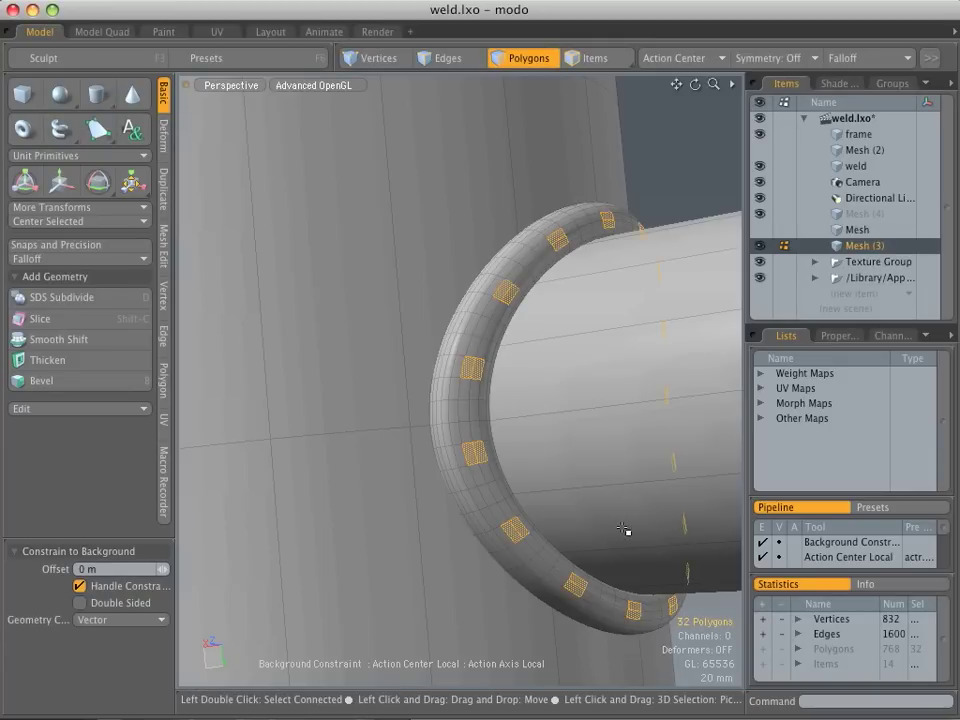
key(l)
Scale the selected bands uniformly to 155.5% about their local centers to form weld beads
key(r)
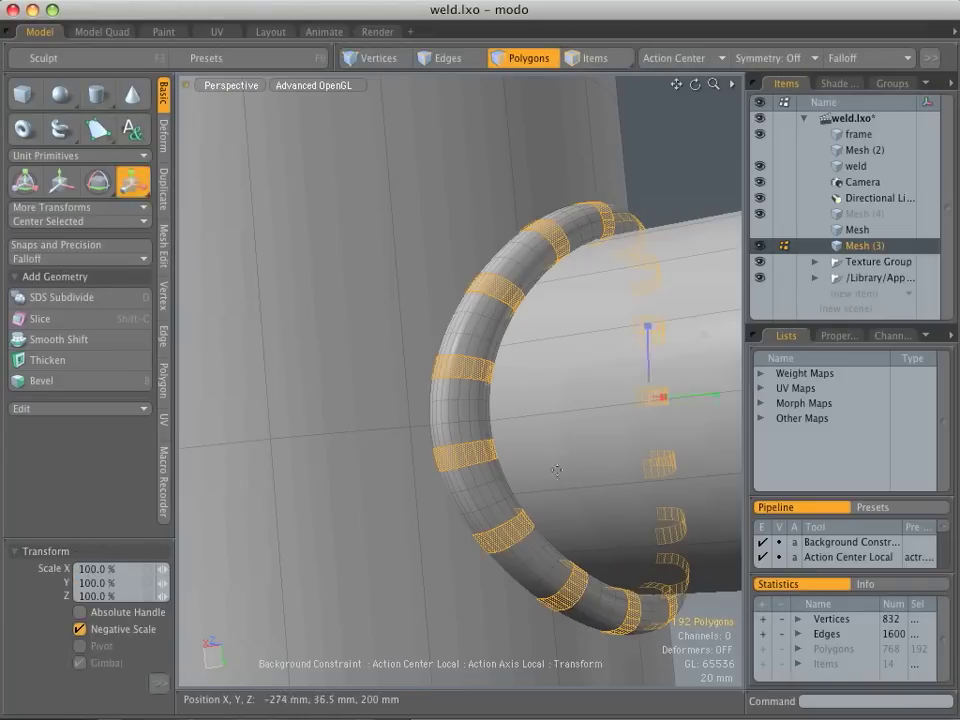
click(652, 58)
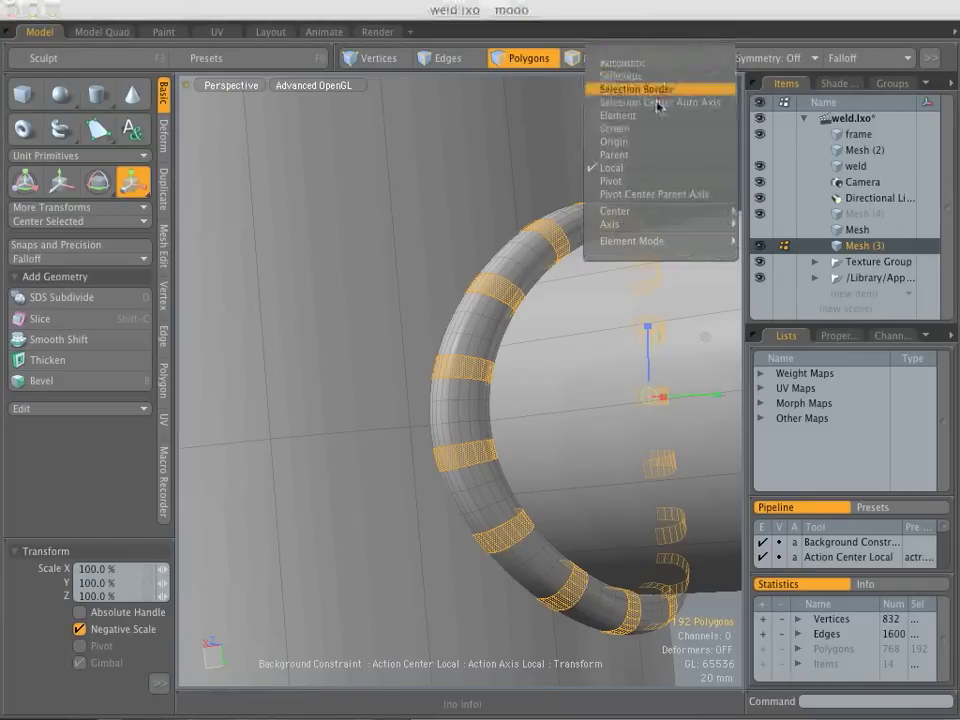
click(617, 167)
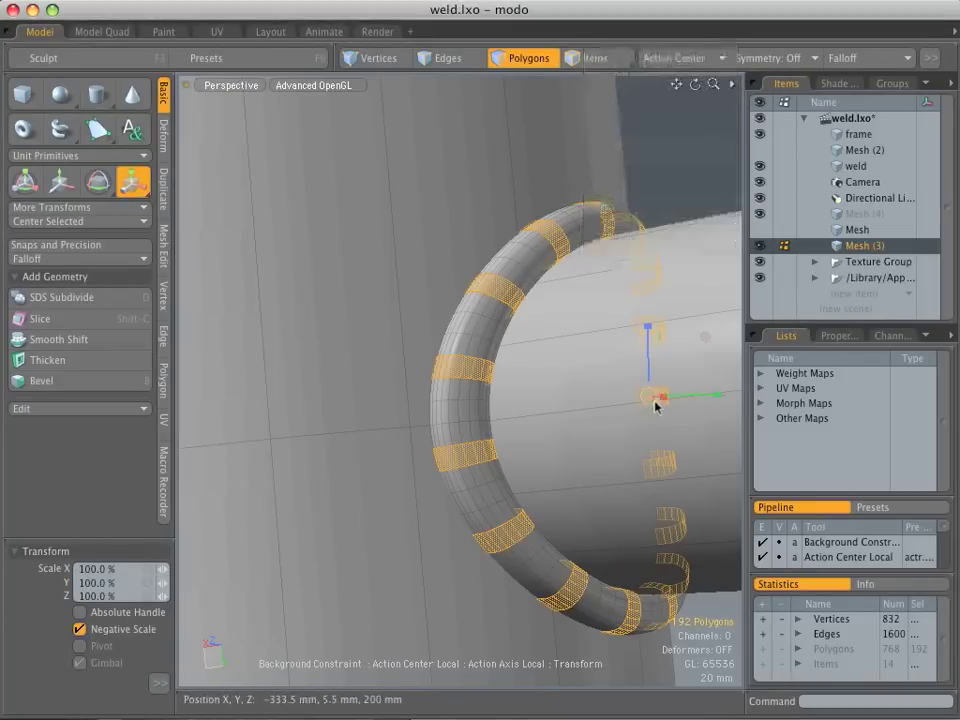
drag(652, 396, 692, 396)
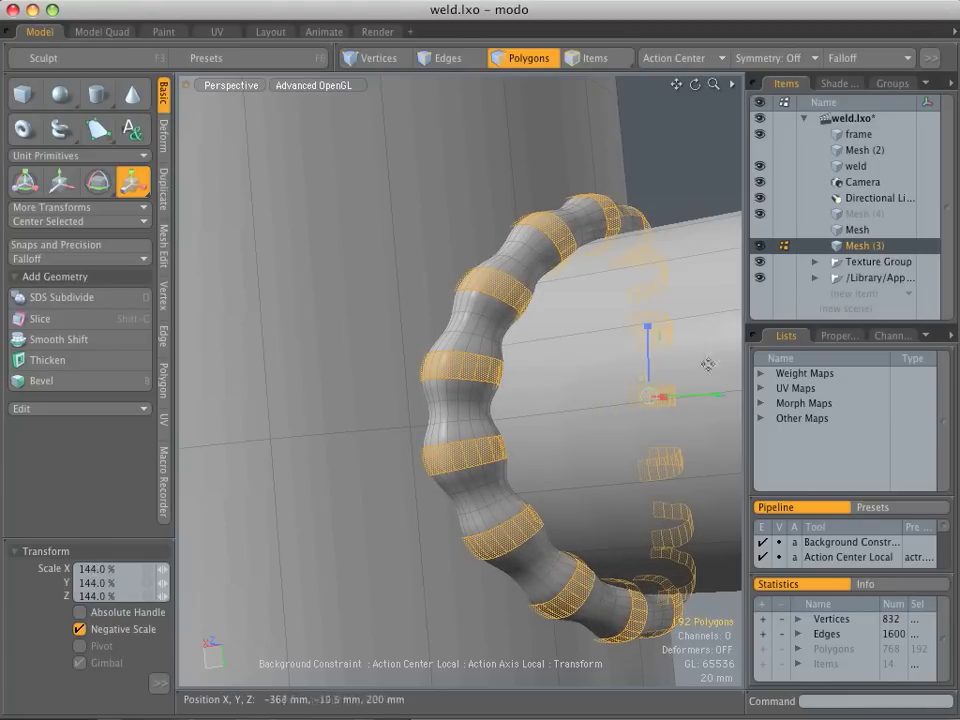
drag(592, 418, 601, 414)
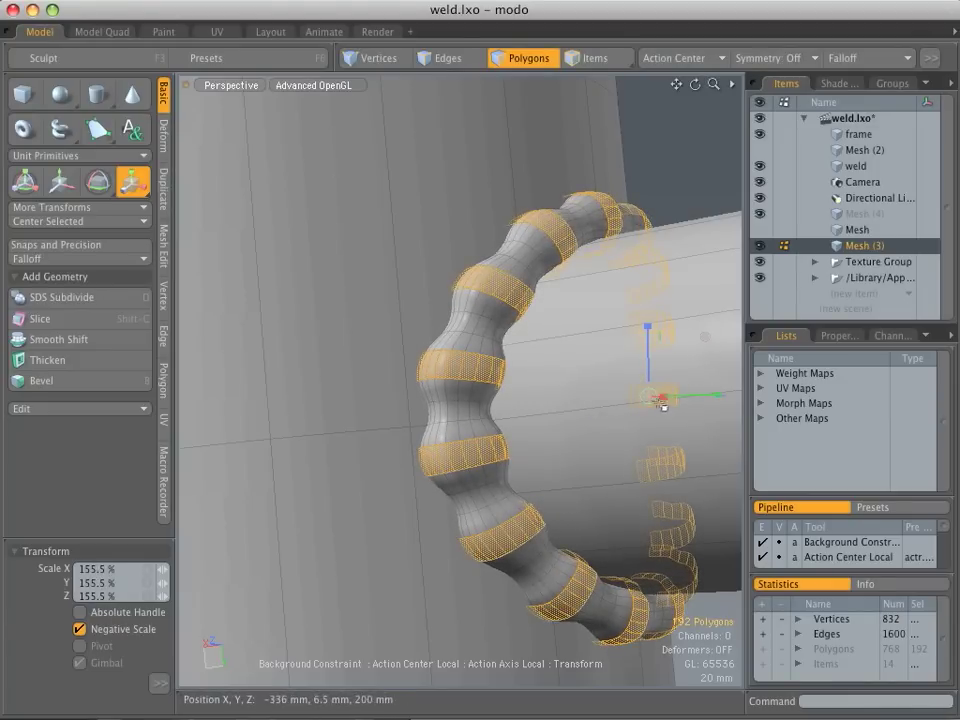
key(q)
click(690, 218)
Clear the band selection and set up the Inflate sculpt tool with the soft round brush and nozzle
ctrl+alt+drag(647, 306, 713, 378)
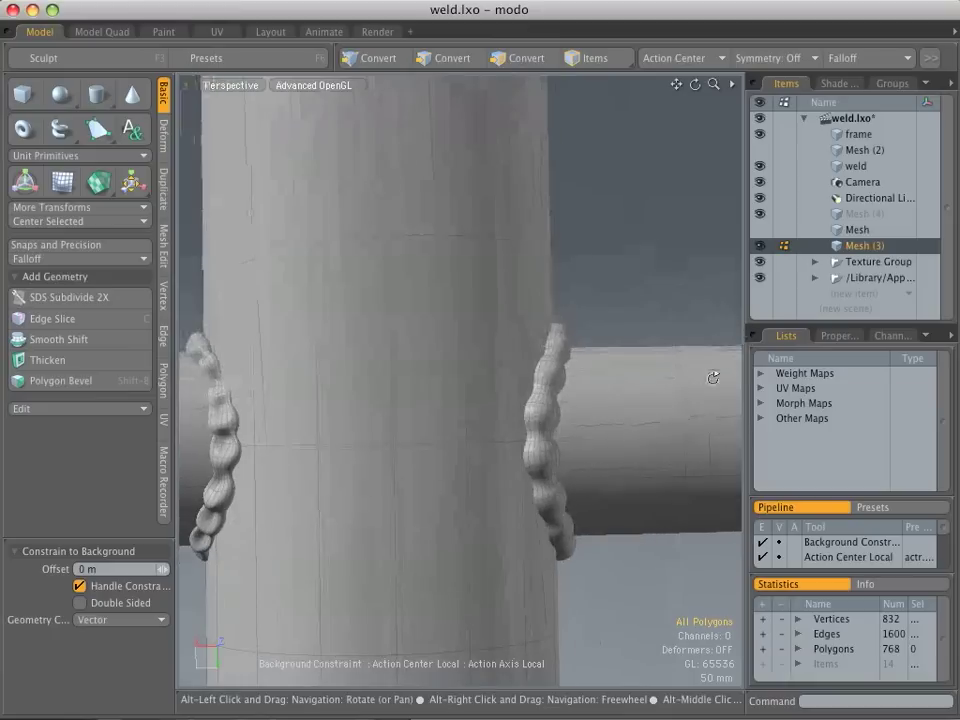
alt+drag(596, 439, 579, 561)
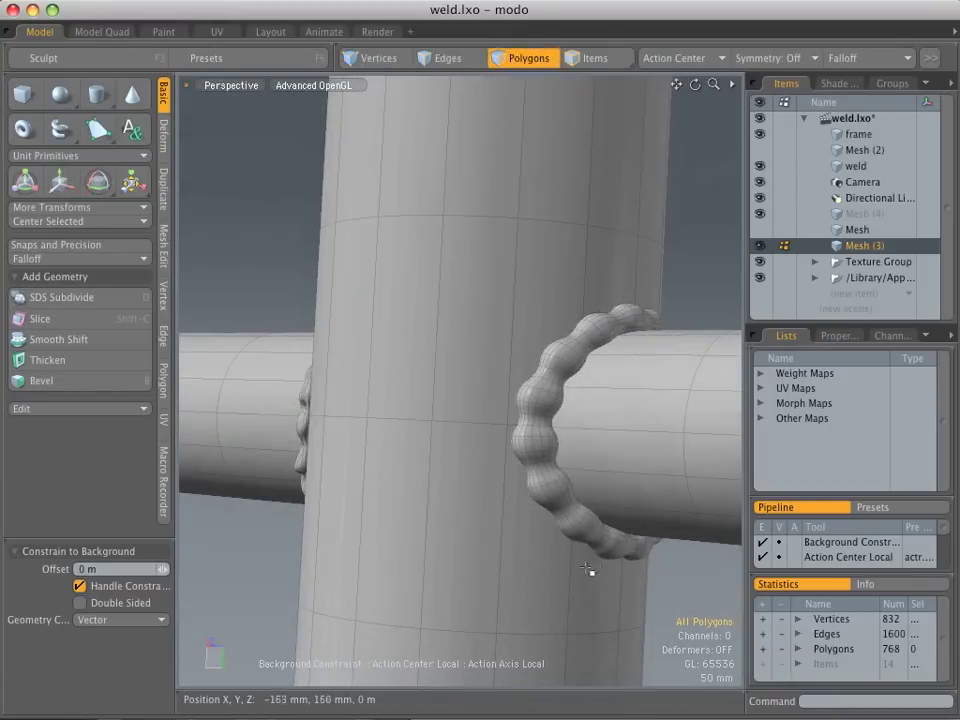
click(56, 55)
drag(62, 44, 56, 46)
click(50, 191)
click(31, 340)
click(47, 414)
Inflate individual beads along the near side of the weld ring with brush size 49, undoing the last stroke
mouse_move(600, 425)
ctrl+alt+mouse_down()
mouse_move(583, 447)
mouse_move(540, 313)
mouse_move(583, 508)
mouse_move(536, 441)
mouse_move(555, 437)
mouse_move(551, 455)
mouse_move(536, 439)
mouse_move(541, 431)
ctrl+alt+mouse_up()
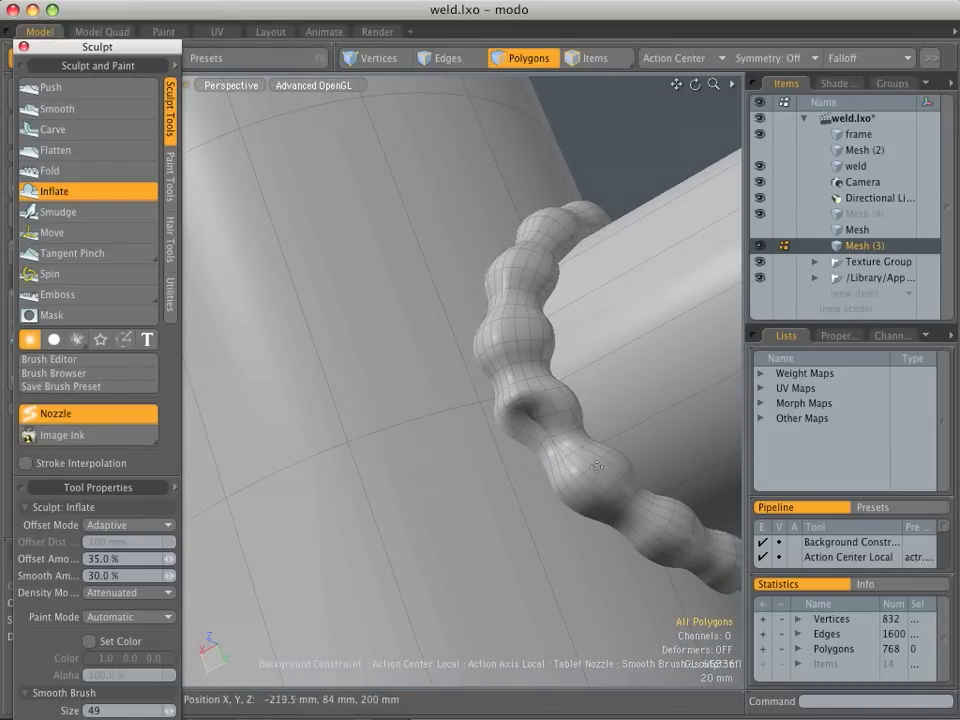
alt+drag(596, 467, 527, 447)
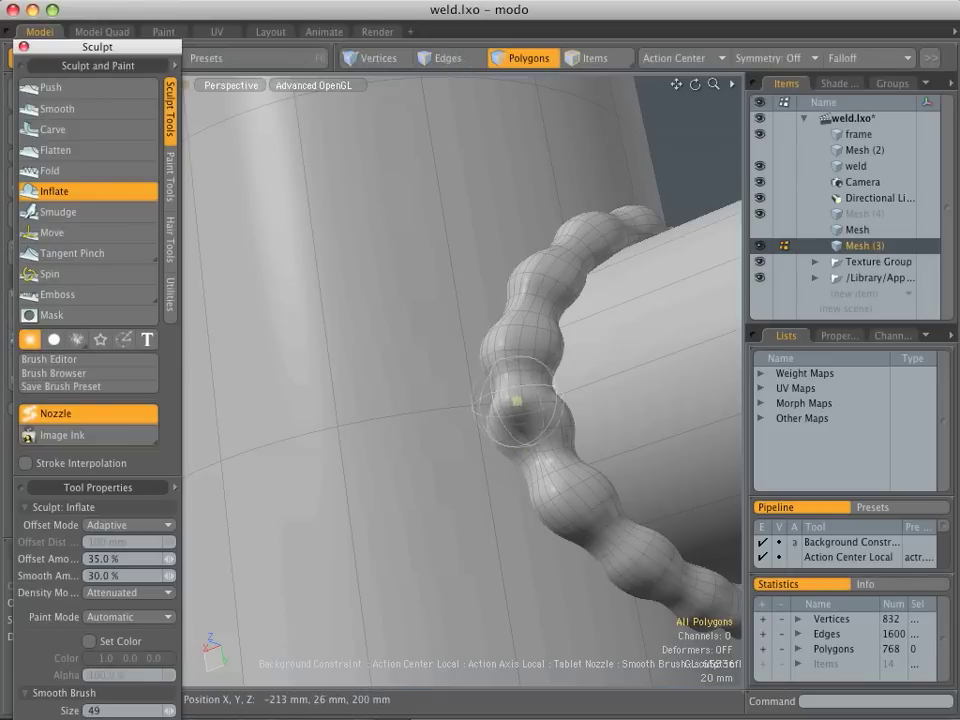
mouse_move(548, 482)
alt+mouse_down()
mouse_move(553, 536)
mouse_move(545, 470)
alt+mouse_up()
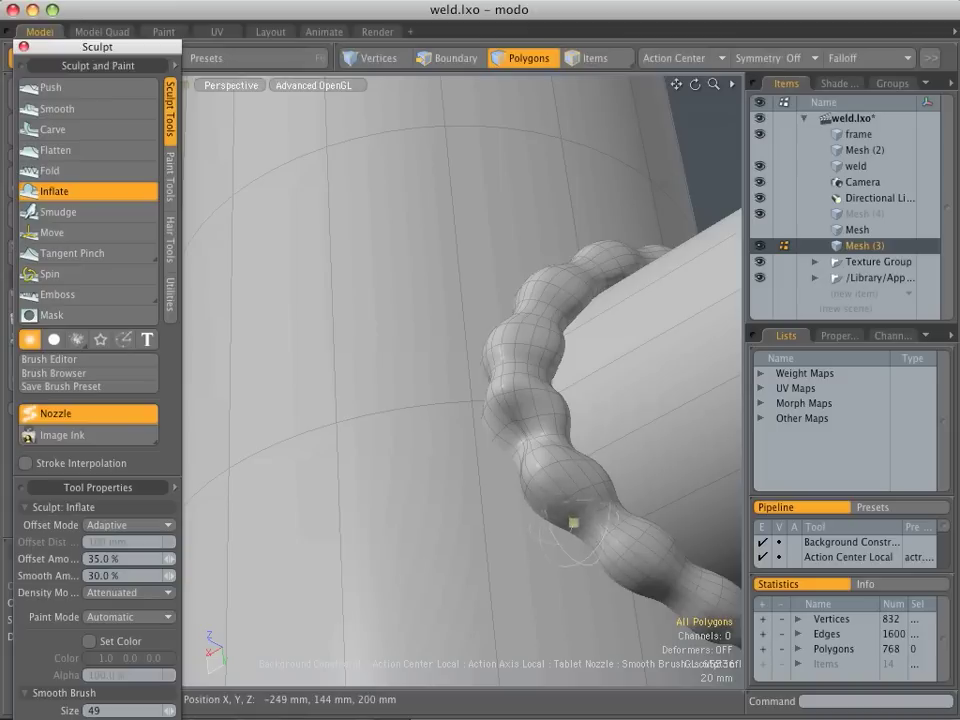
alt+drag(570, 497, 584, 510)
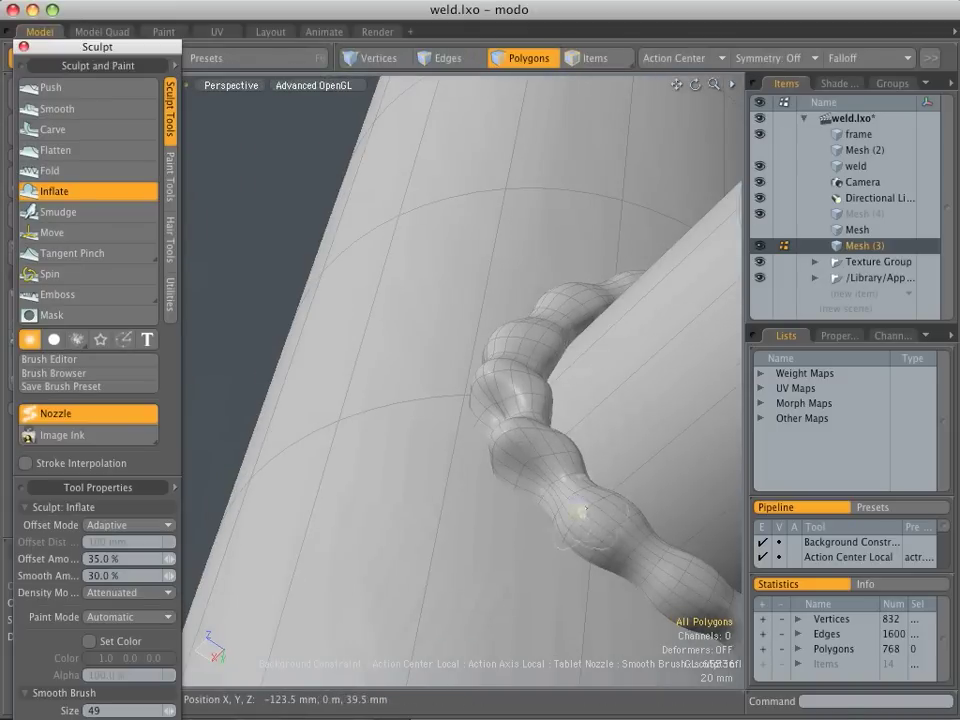
mouse_move(615, 548)
alt+mouse_down()
mouse_move(654, 564)
mouse_move(559, 570)
mouse_move(540, 606)
mouse_move(583, 573)
mouse_move(574, 396)
mouse_move(540, 420)
mouse_move(534, 462)
mouse_move(508, 470)
alt+mouse_up()
mouse_move(555, 498)
alt+mouse_down()
mouse_move(538, 488)
mouse_move(536, 461)
mouse_move(518, 488)
mouse_move(516, 478)
mouse_move(570, 526)
mouse_move(516, 537)
mouse_move(510, 506)
alt+mouse_up()
key(super+z)
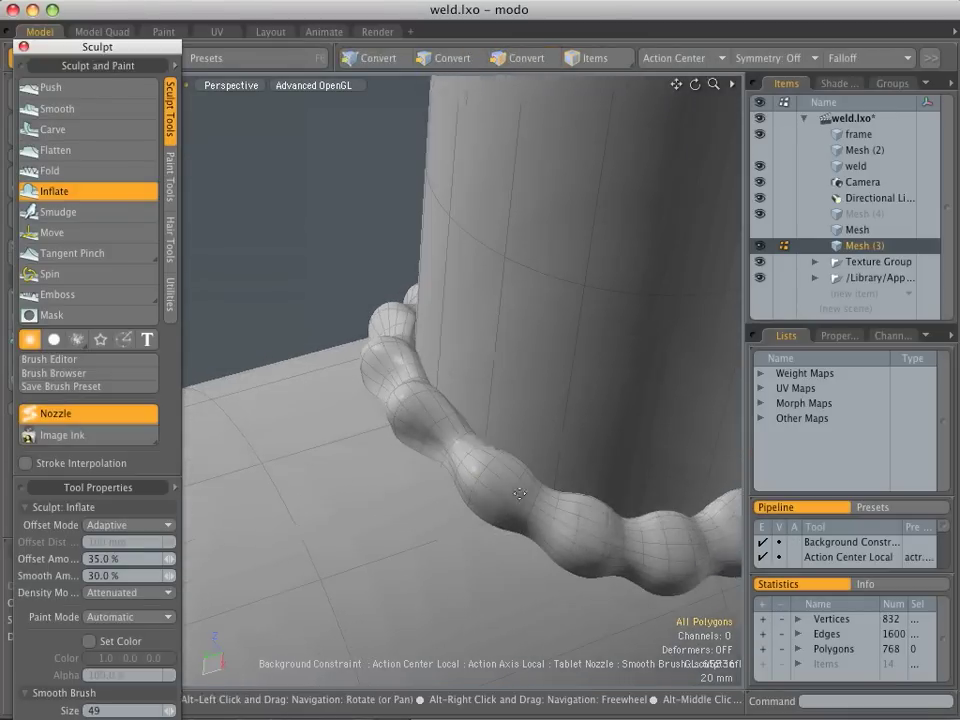
Continue inflating the remaining beads around the far side of the ring to make their sizes irregular
alt+drag(559, 538, 480, 542)
alt+drag(506, 600, 336, 568)
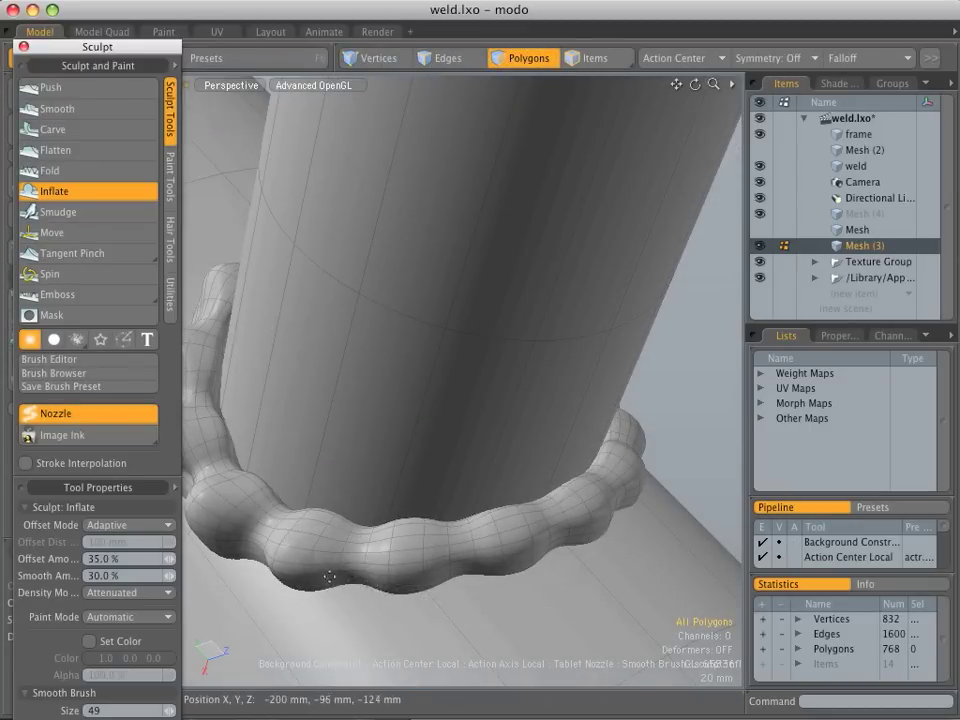
alt+drag(354, 572, 390, 559)
alt+drag(349, 525, 300, 444)
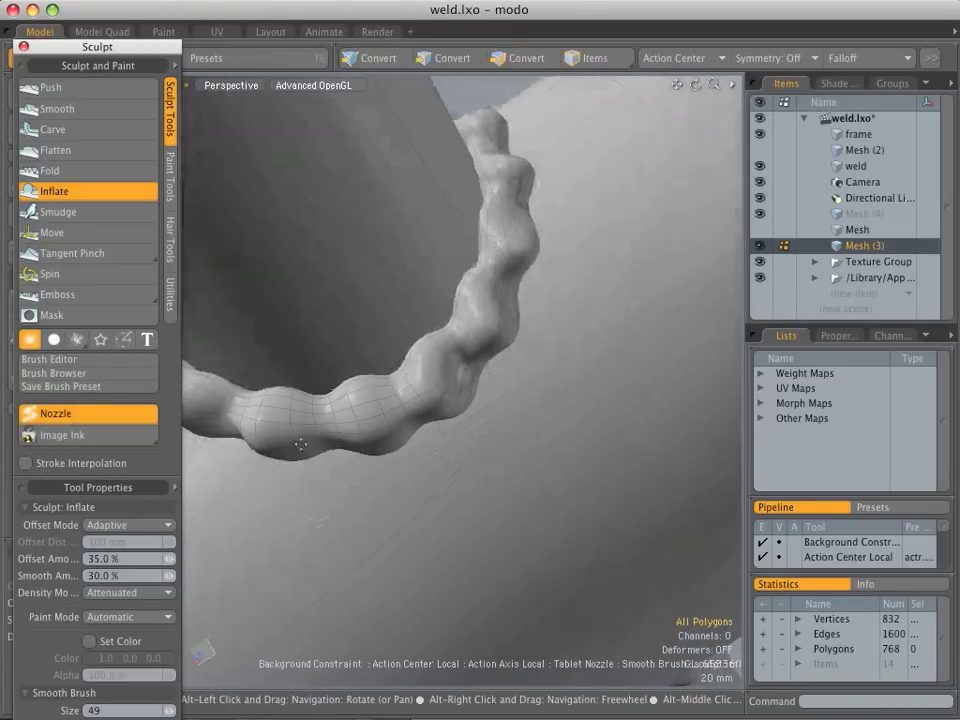
alt+drag(369, 469, 439, 468)
mouse_move(391, 437)
alt+mouse_down()
mouse_move(480, 520)
mouse_move(563, 574)
mouse_move(602, 456)
mouse_move(587, 399)
mouse_move(424, 399)
mouse_move(497, 437)
mouse_move(508, 403)
mouse_move(569, 393)
mouse_move(530, 405)
mouse_move(553, 414)
mouse_move(561, 388)
mouse_move(400, 390)
alt+mouse_up()
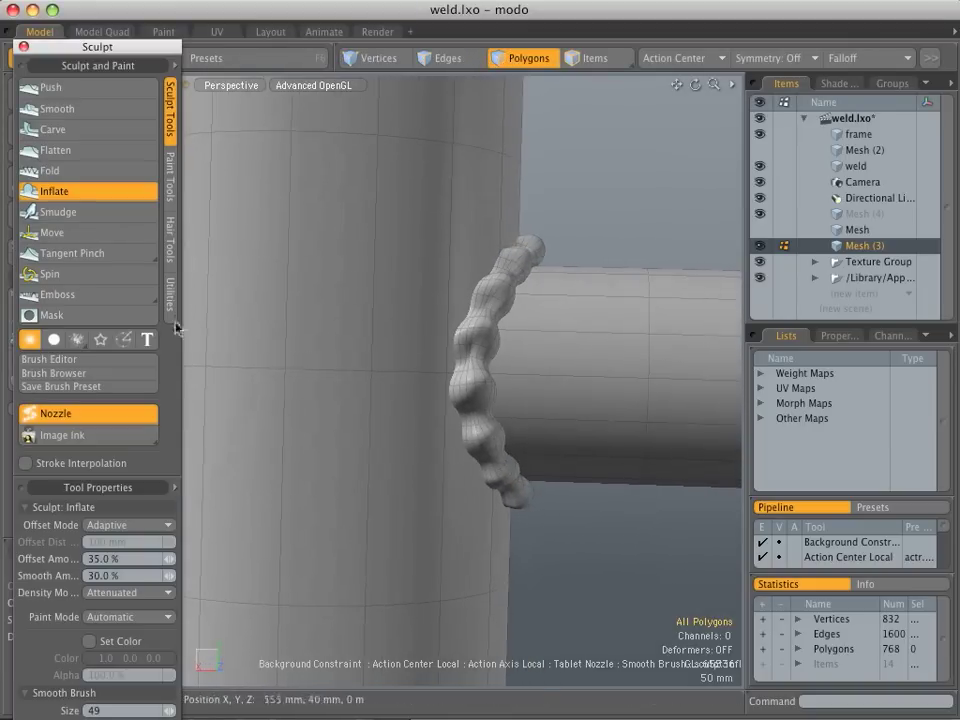
Switch to the Move sculpt tool with brush size 76 and pull the first beads into slanted, overlapping lobes
click(62, 236)
click(55, 232)
mouse_move(440, 470)
alt+mouse_down()
mouse_move(463, 484)
mouse_move(489, 424)
mouse_move(416, 495)
mouse_move(450, 347)
mouse_move(360, 439)
alt+mouse_up()
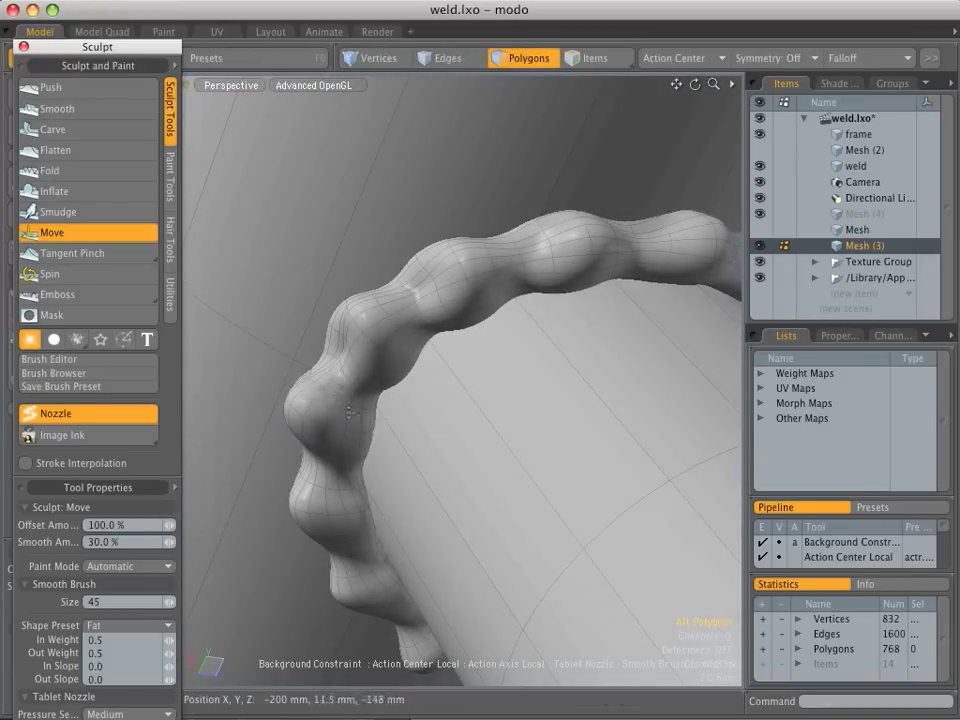
mouse_move(366, 447)
alt+mouse_down()
mouse_move(375, 489)
mouse_move(365, 515)
mouse_move(358, 433)
alt+mouse_up()
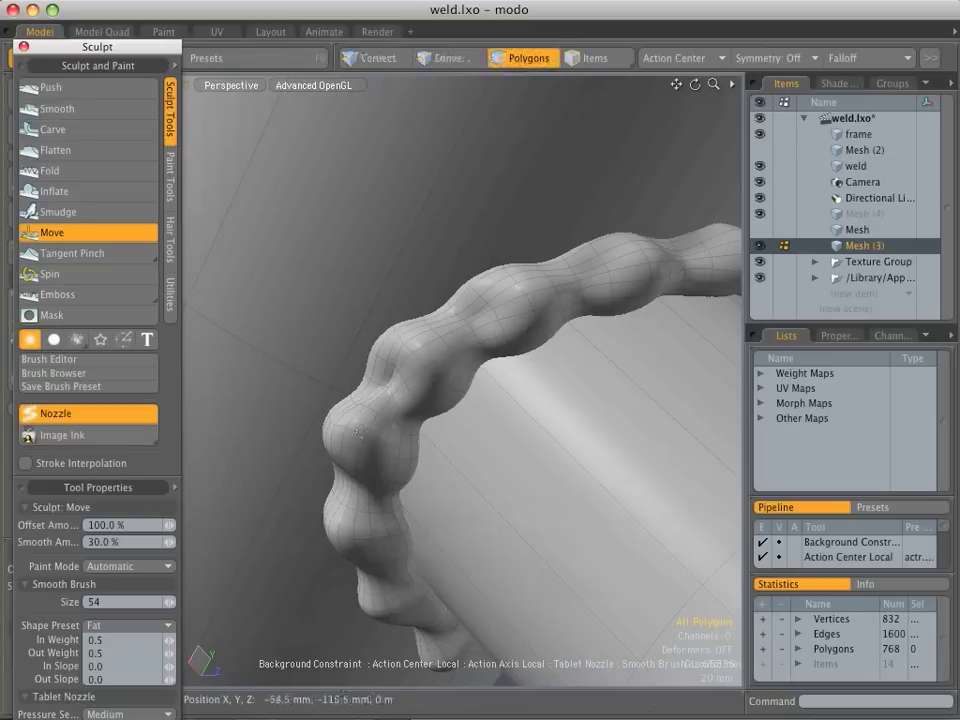
right_drag(347, 439, 355, 461)
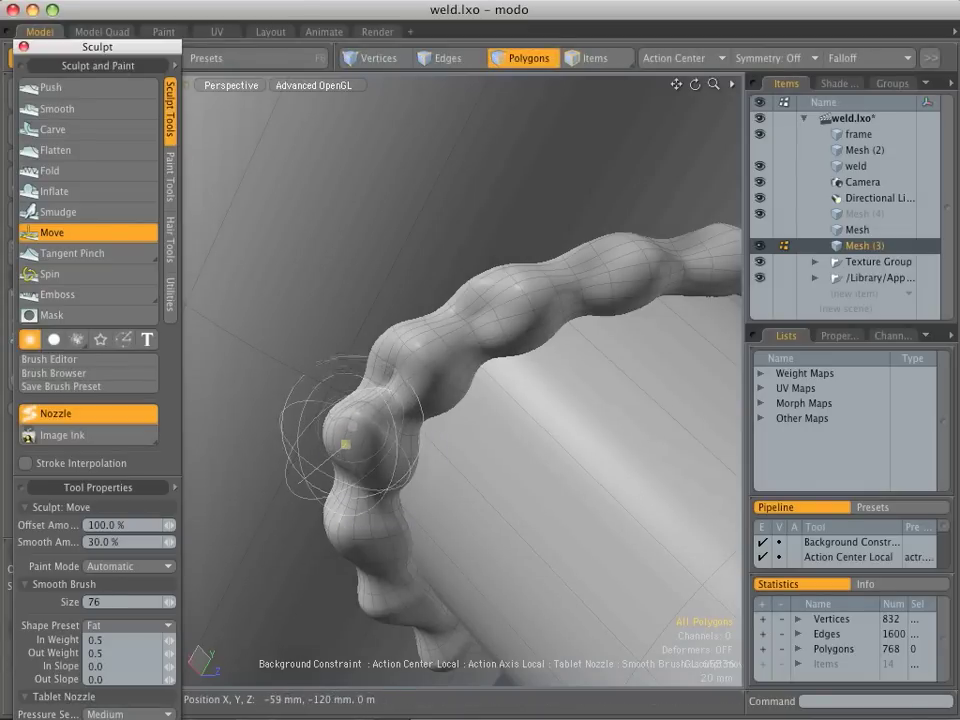
alt+drag(435, 401, 574, 242)
alt+drag(629, 362, 632, 213)
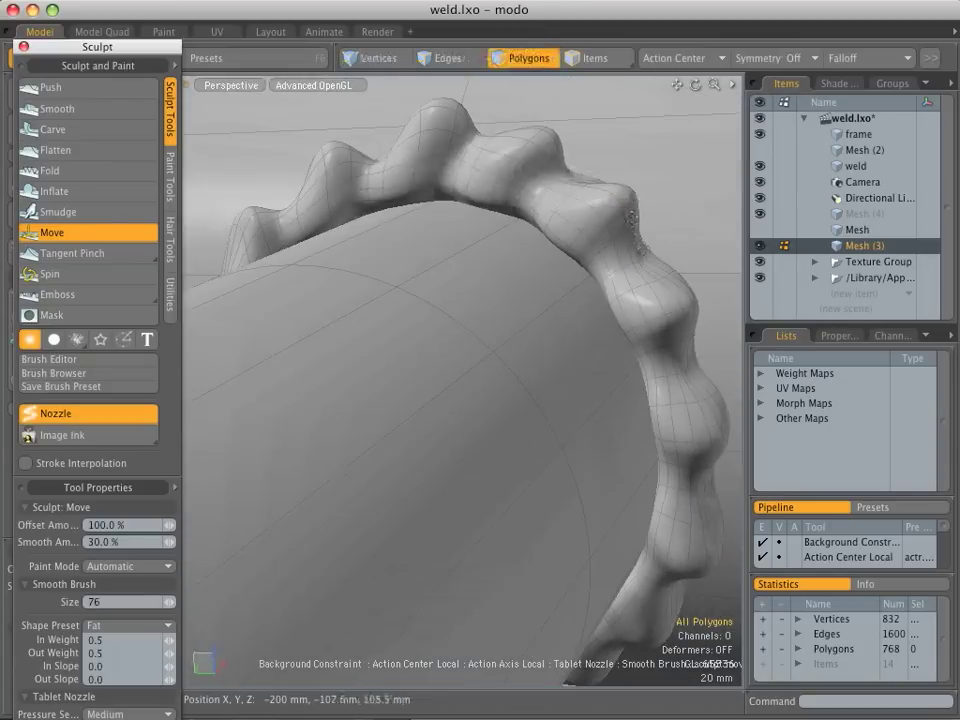
Move-sculpt the next beads along the ring's side so each one leans over its neighbor
mouse_move(671, 269)
alt+mouse_down()
mouse_move(645, 250)
mouse_move(522, 237)
alt+mouse_up()
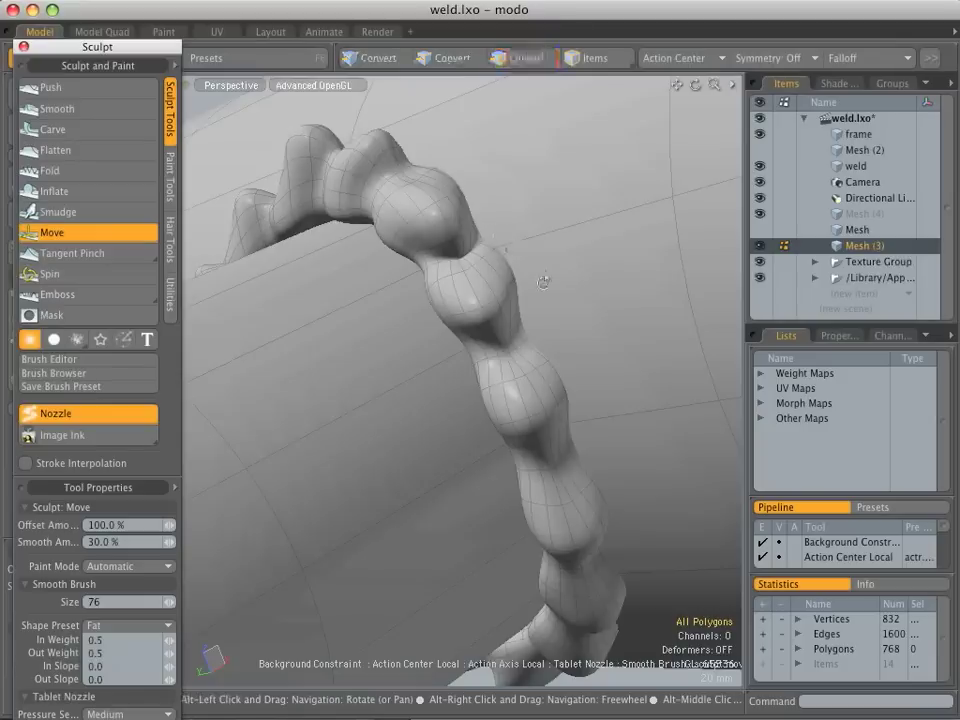
alt+drag(542, 281, 556, 248)
alt+drag(652, 350, 573, 252)
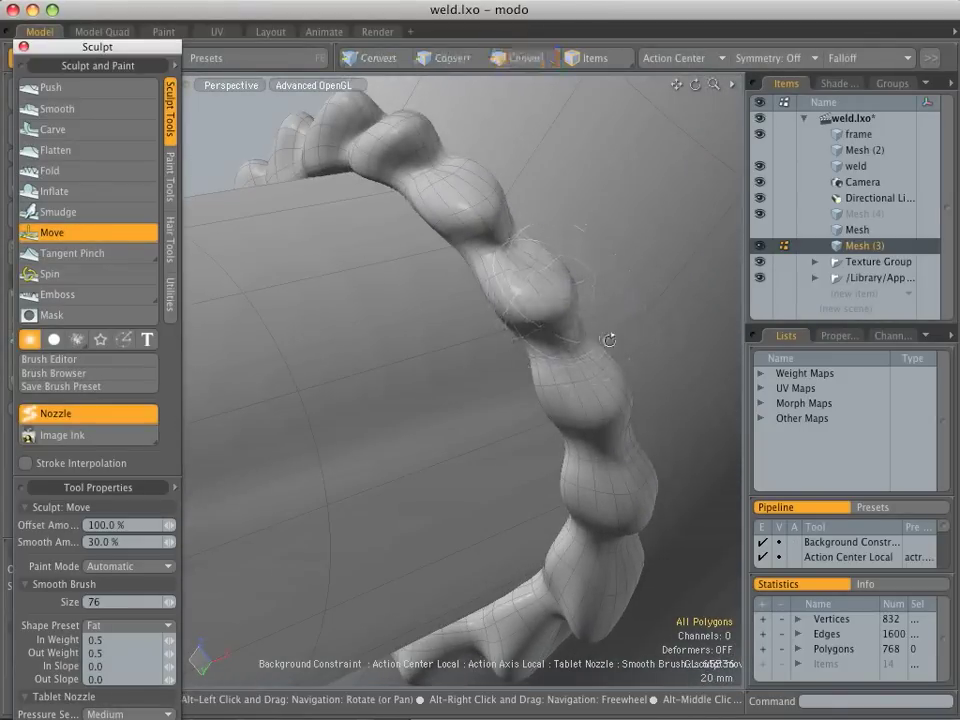
alt+drag(611, 339, 535, 204)
alt+drag(608, 255, 580, 228)
alt+drag(637, 296, 530, 200)
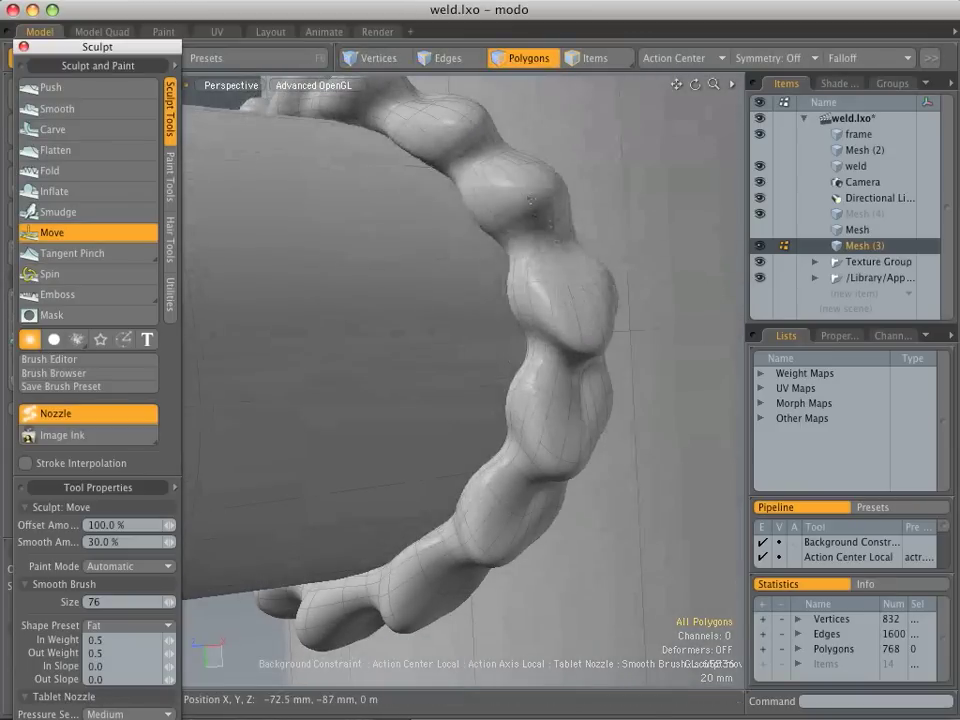
Pull the last group of beads around the rest of the ring into the same slanted, overlapping shape
alt+drag(577, 232, 588, 199)
alt+drag(600, 262, 588, 181)
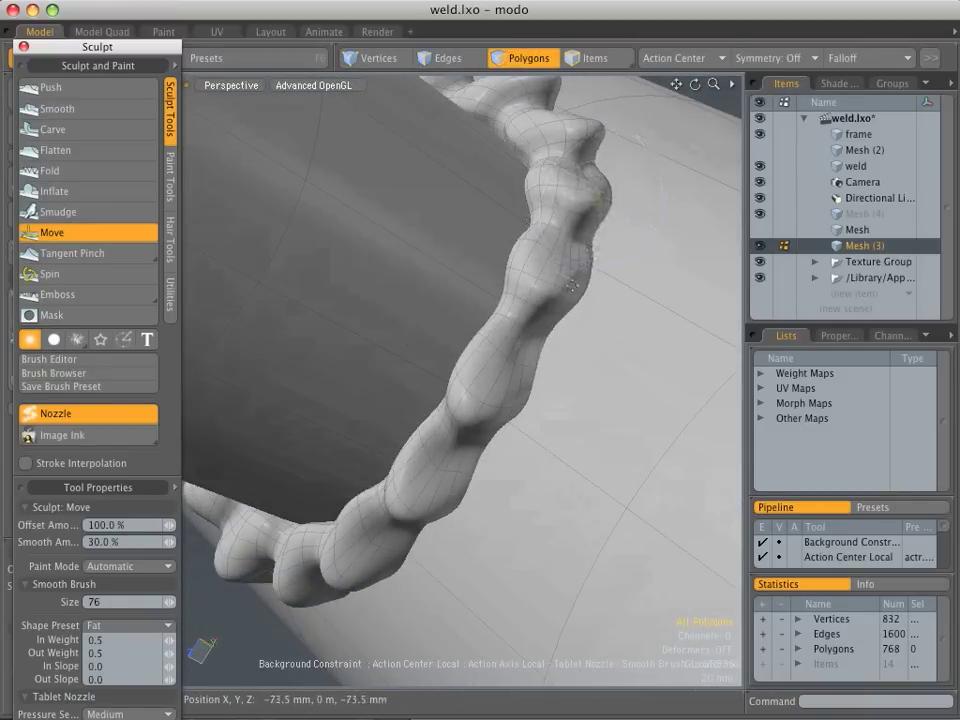
alt+drag(591, 313, 573, 212)
alt+drag(578, 271, 558, 200)
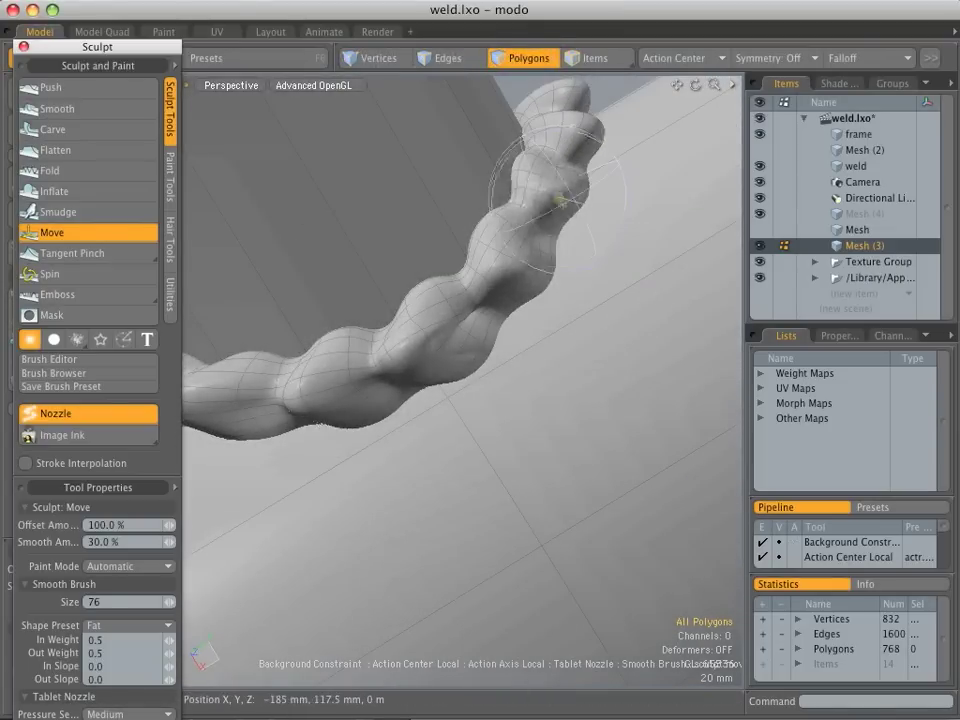
alt+drag(523, 281, 652, 458)
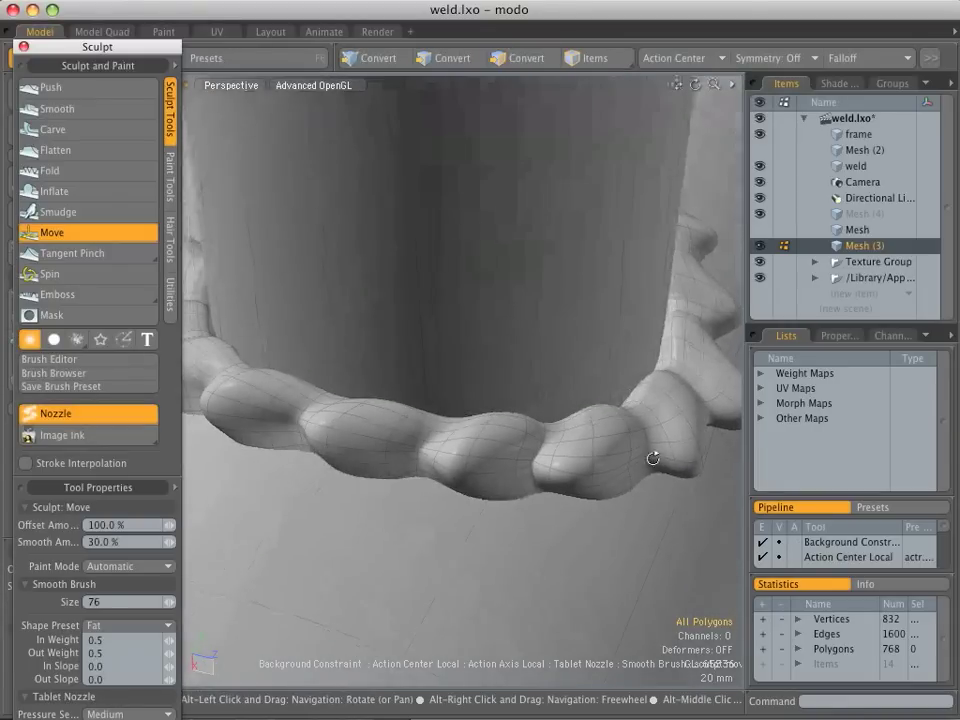
alt+drag(585, 495, 475, 448)
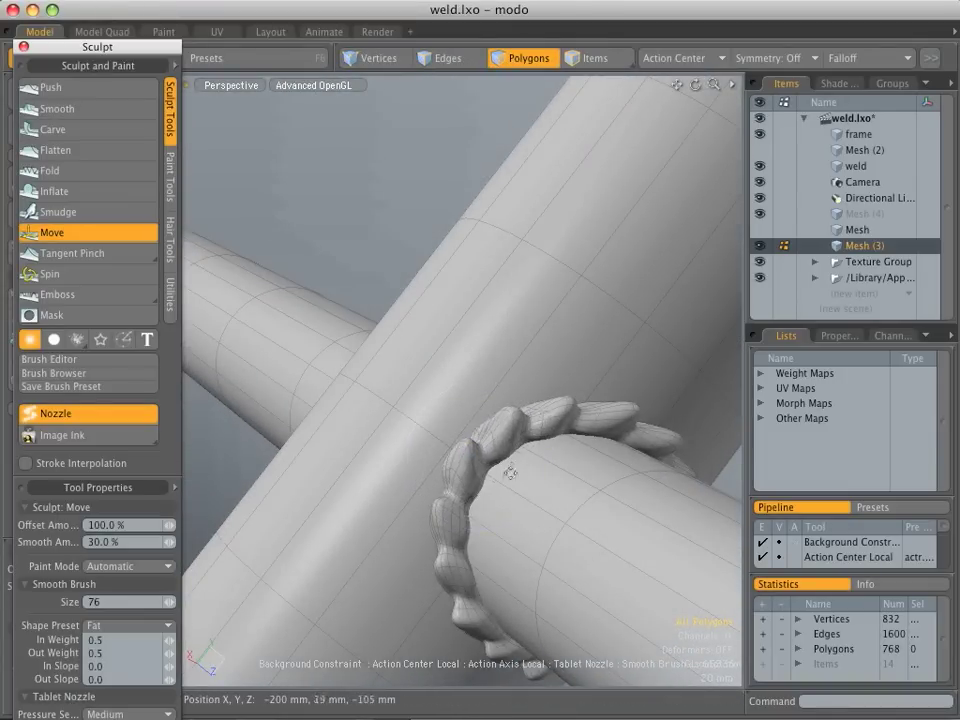
Reduce the Move brush size to 47 and refine the bead tips across the upper arc of the weld
mouse_move(492, 468)
right_down()
mouse_move(545, 467)
mouse_move(521, 464)
right_up()
mouse_move(521, 463)
alt+mouse_down()
mouse_move(470, 450)
mouse_move(542, 542)
mouse_move(513, 425)
alt+mouse_up()
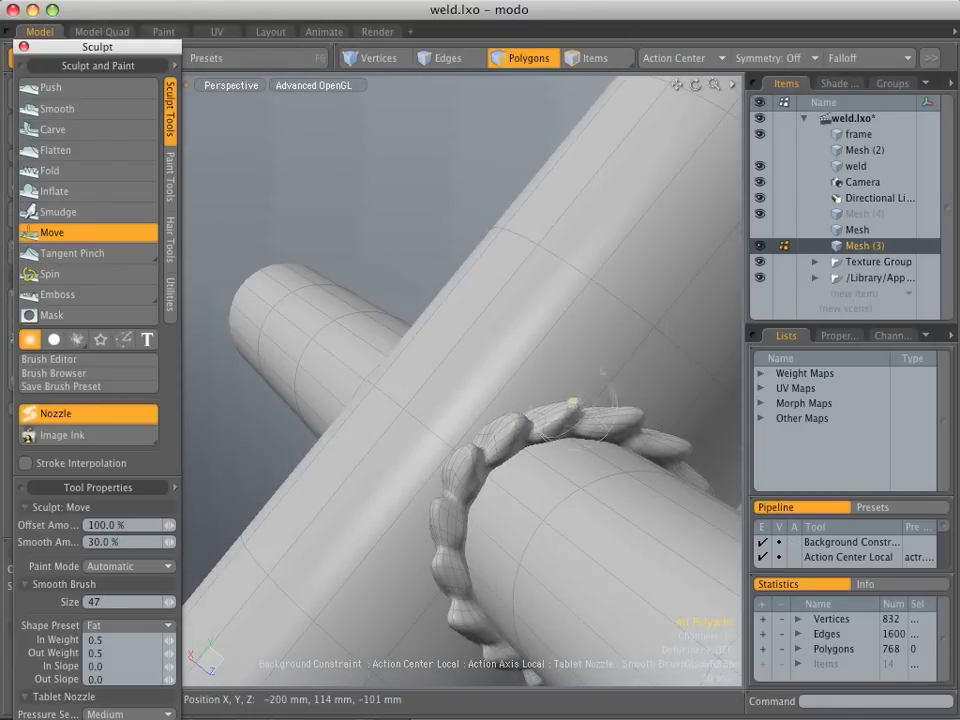
alt+drag(664, 390, 631, 403)
alt+drag(686, 380, 504, 415)
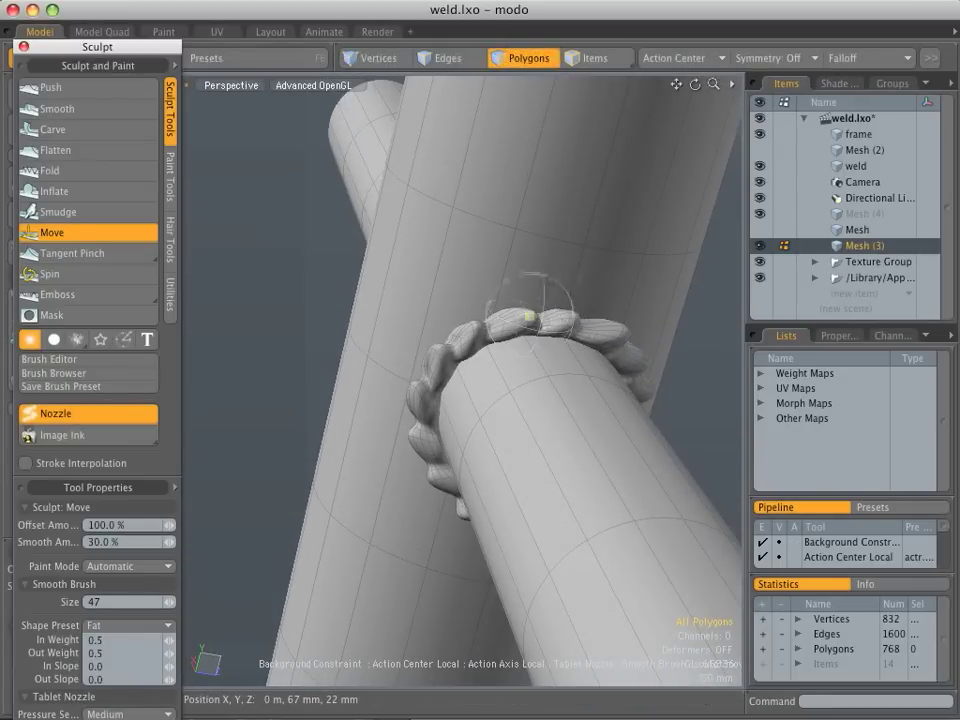
ctrl+alt+drag(568, 327, 636, 346)
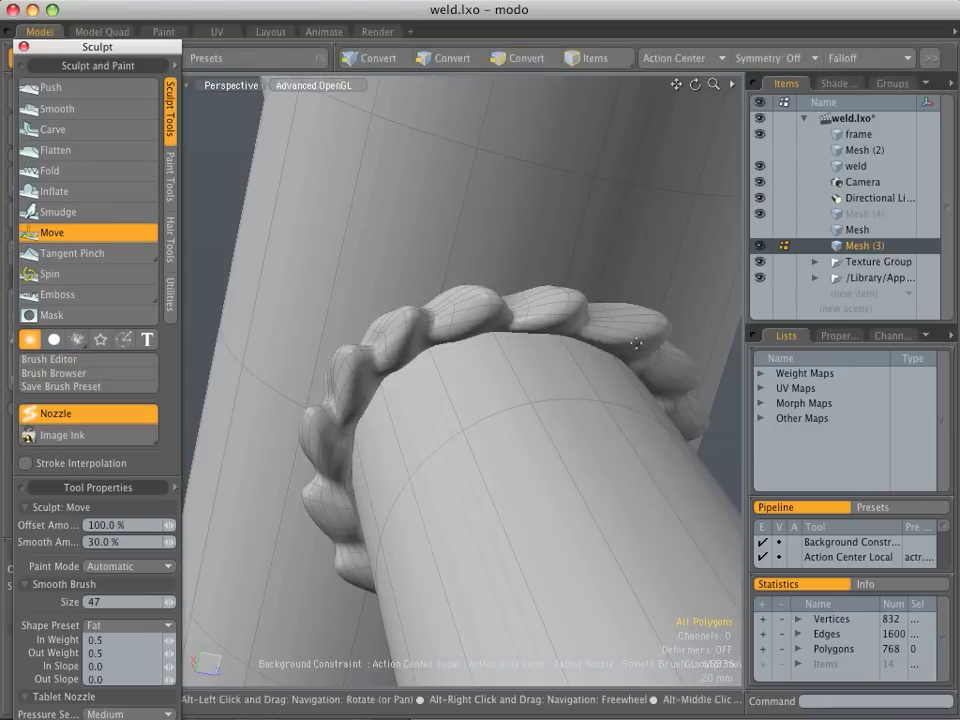
alt+drag(610, 267, 590, 322)
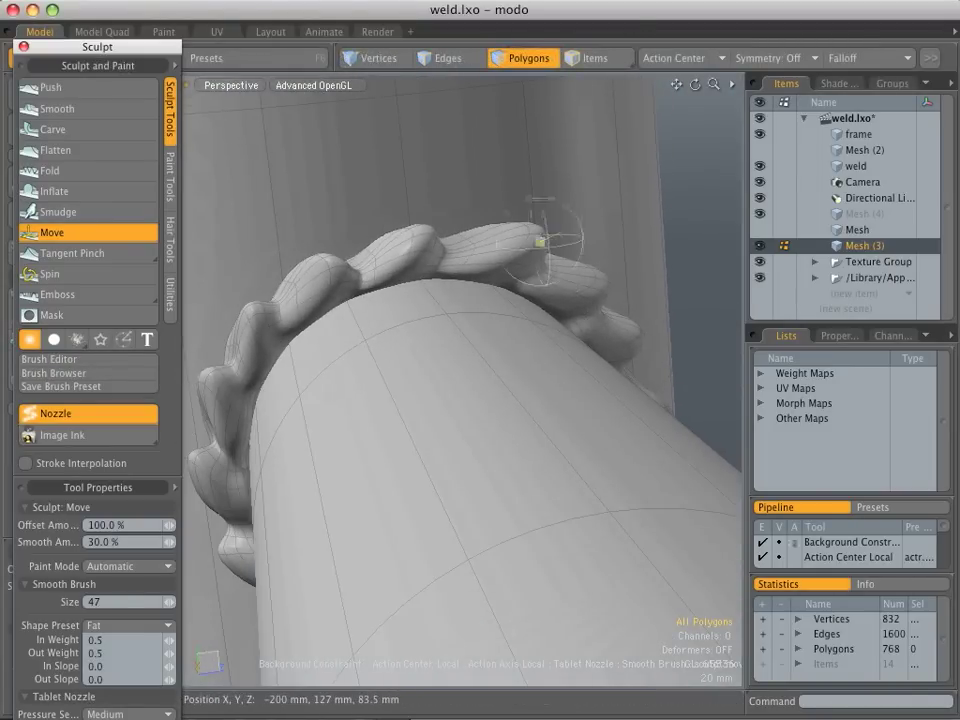
alt+drag(592, 195, 720, 240)
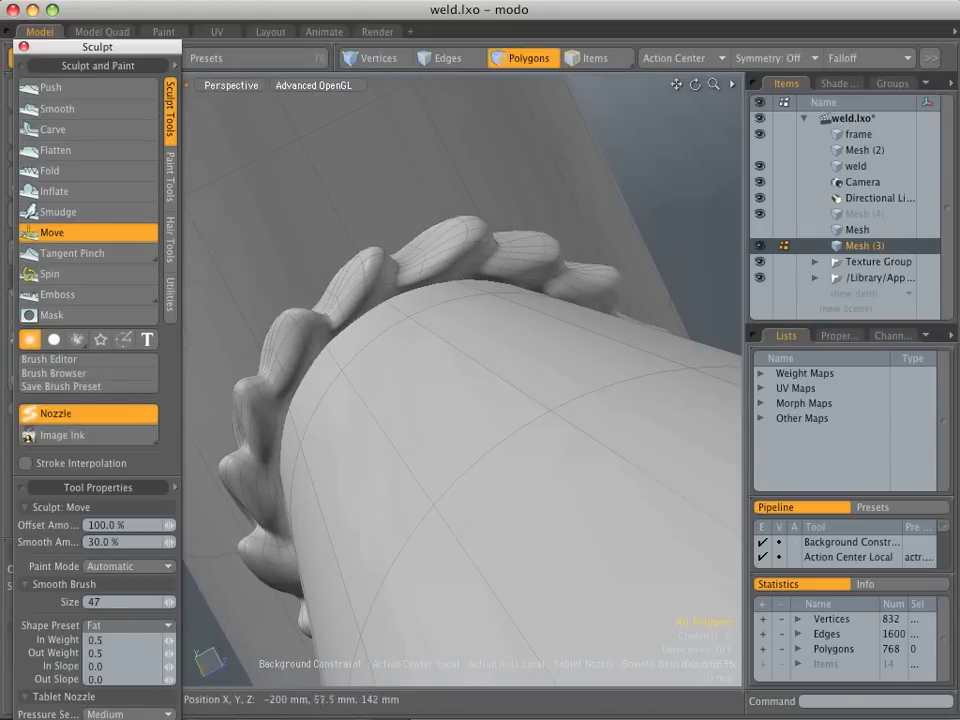
Refine the beads on the lower and far arcs of the weld with the size 47 Move brush
mouse_move(482, 242)
alt+mouse_down()
mouse_move(456, 467)
mouse_move(476, 317)
mouse_move(514, 411)
mouse_move(366, 455)
mouse_move(422, 514)
alt+mouse_up()
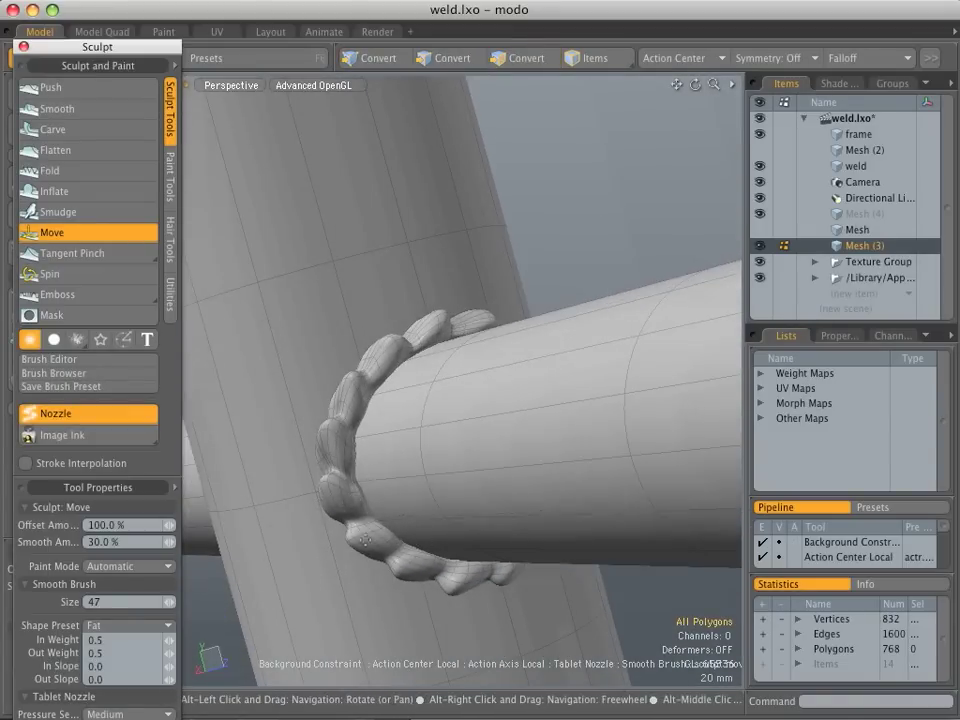
mouse_move(356, 534)
alt+mouse_down()
mouse_move(378, 388)
mouse_move(392, 579)
mouse_move(583, 401)
mouse_move(374, 546)
mouse_move(371, 469)
mouse_move(348, 553)
mouse_move(390, 527)
mouse_move(314, 464)
mouse_move(392, 468)
alt+mouse_up()
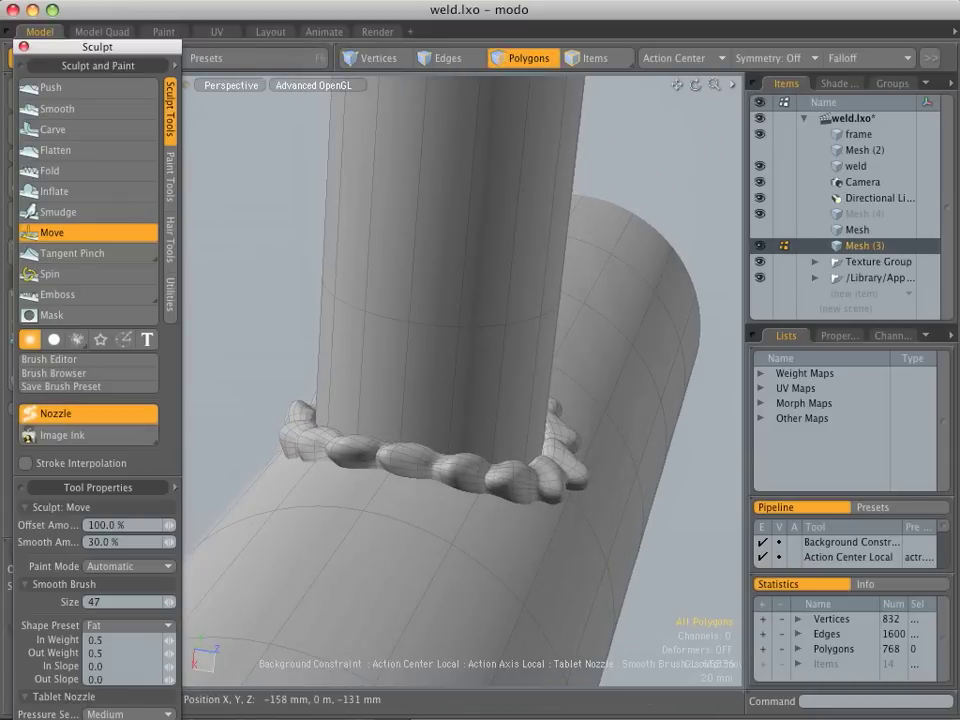
alt+drag(292, 437, 593, 430)
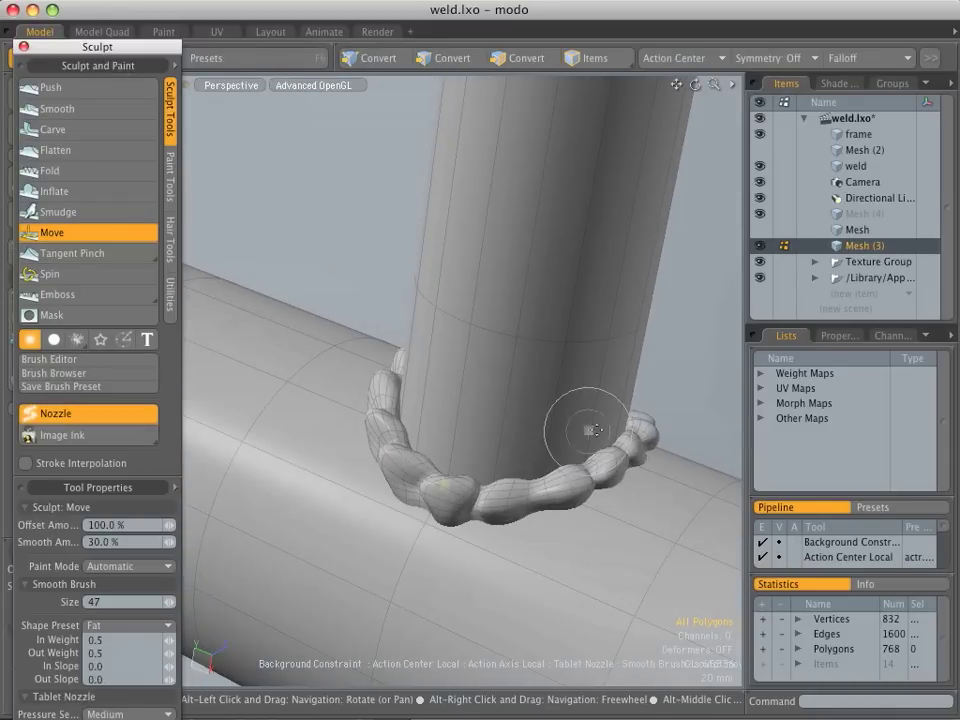
key(3)
alt+drag(514, 531, 630, 491)
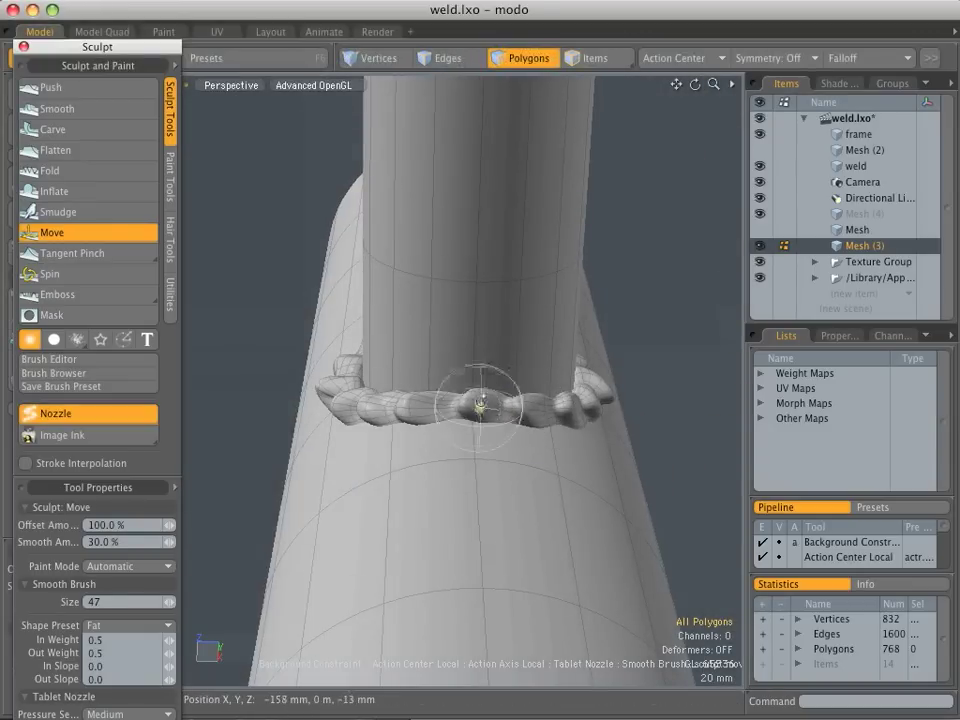
alt+drag(481, 403, 463, 424)
mouse_move(410, 385)
alt+mouse_down()
mouse_move(529, 469)
mouse_move(330, 433)
mouse_move(390, 516)
mouse_move(403, 420)
mouse_move(411, 497)
mouse_move(474, 463)
mouse_move(389, 545)
mouse_move(375, 515)
mouse_move(360, 596)
mouse_move(432, 430)
mouse_move(440, 357)
alt+mouse_up()
alt+drag(353, 434, 471, 504)
ctrl+alt+drag(622, 527, 480, 405)
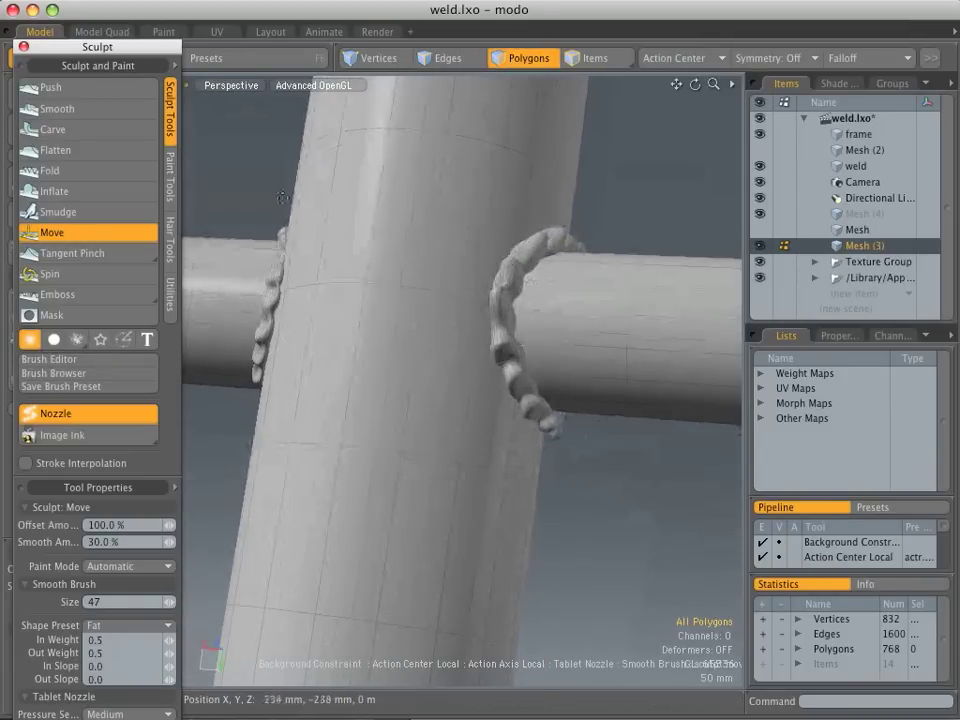
Inflate the beads along the side and underside of the weld ring, reducing the Inflate brush size to 36
click(56, 194)
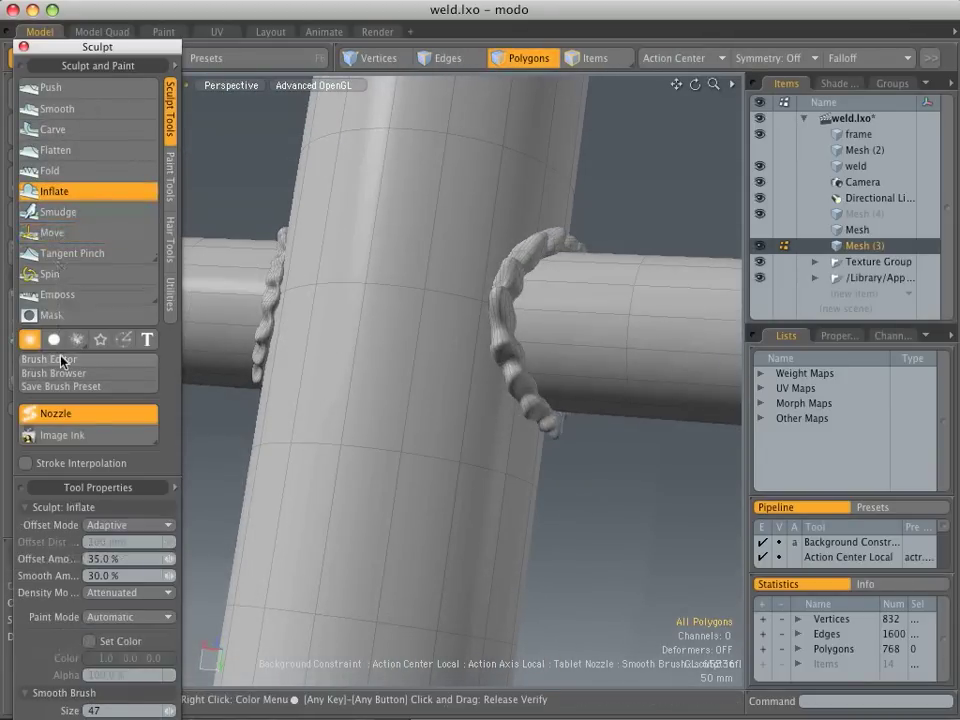
ctrl+alt+drag(559, 374, 555, 298)
mouse_move(483, 233)
alt+mouse_down()
mouse_move(553, 274)
mouse_move(540, 354)
mouse_move(584, 412)
mouse_move(546, 467)
mouse_move(550, 460)
alt+mouse_up()
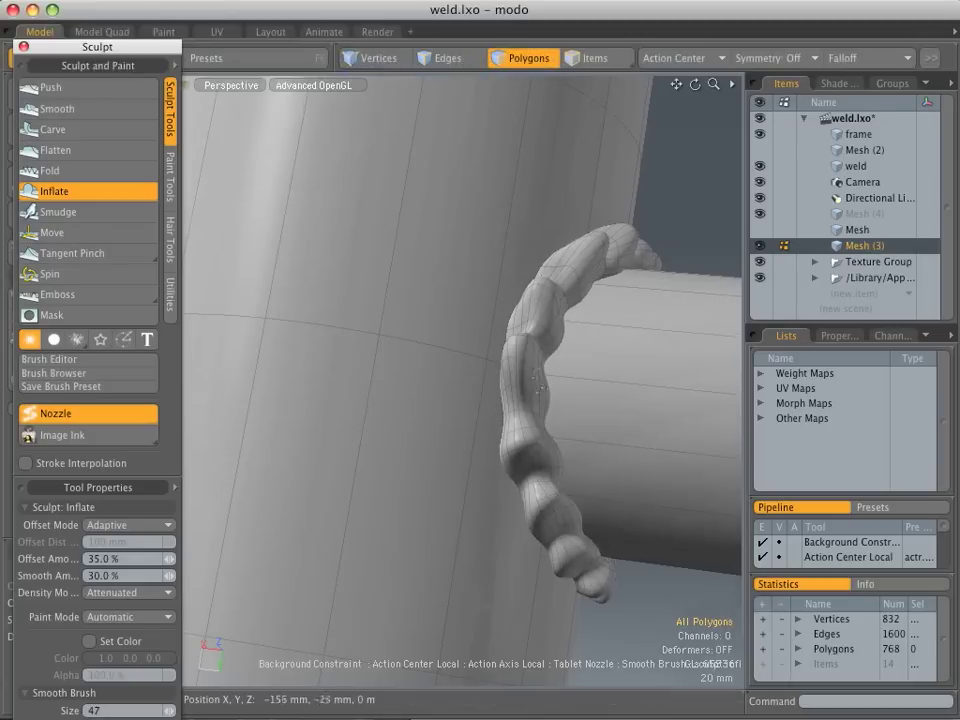
alt+drag(521, 388, 560, 470)
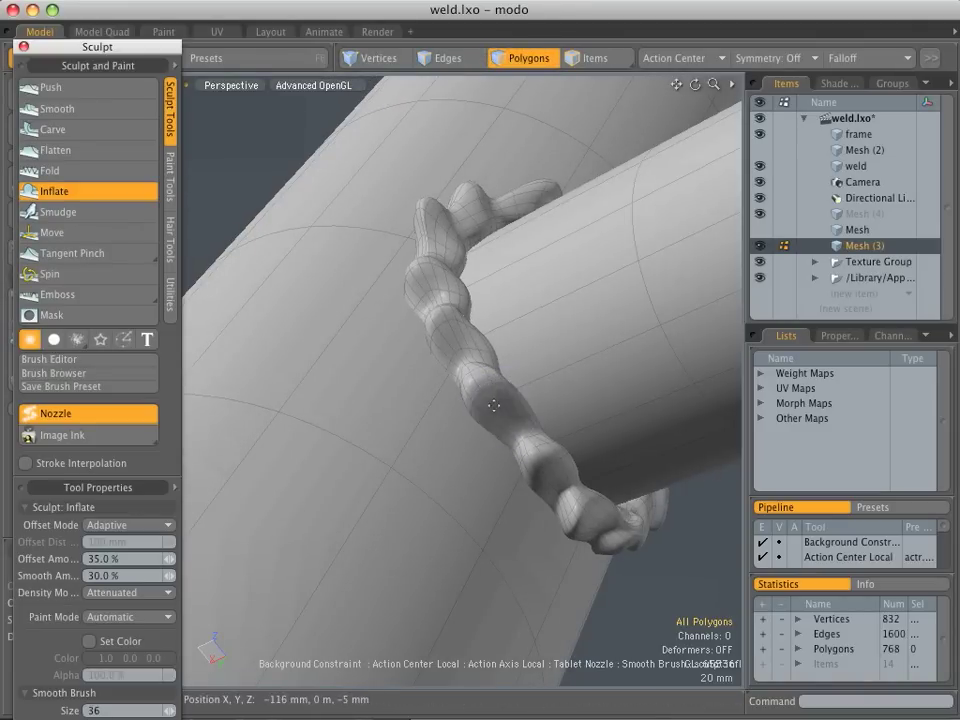
alt+drag(575, 495, 528, 466)
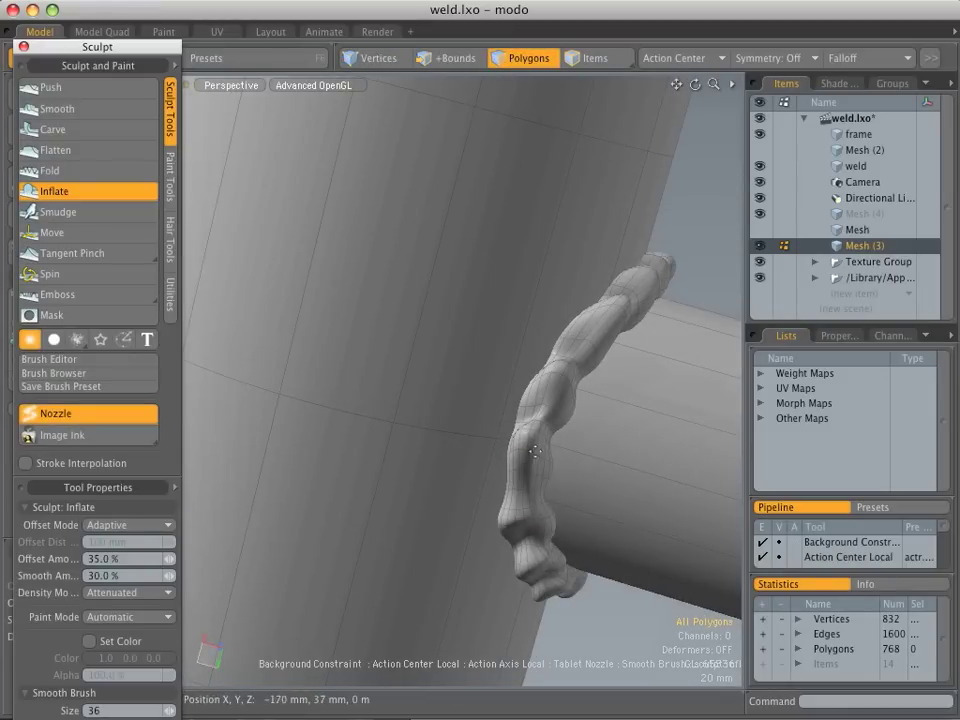
alt+drag(553, 476, 536, 447)
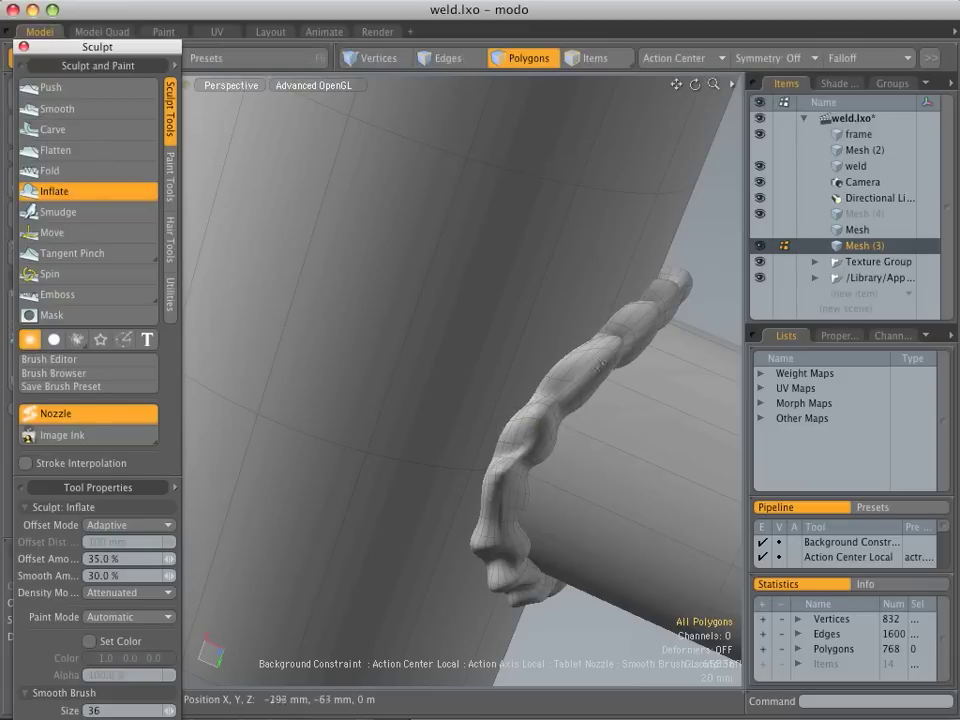
Inflate the beads around the rest of the ring with the size 36 brush and smooth the pinched area between two beads
alt+drag(669, 332, 538, 346)
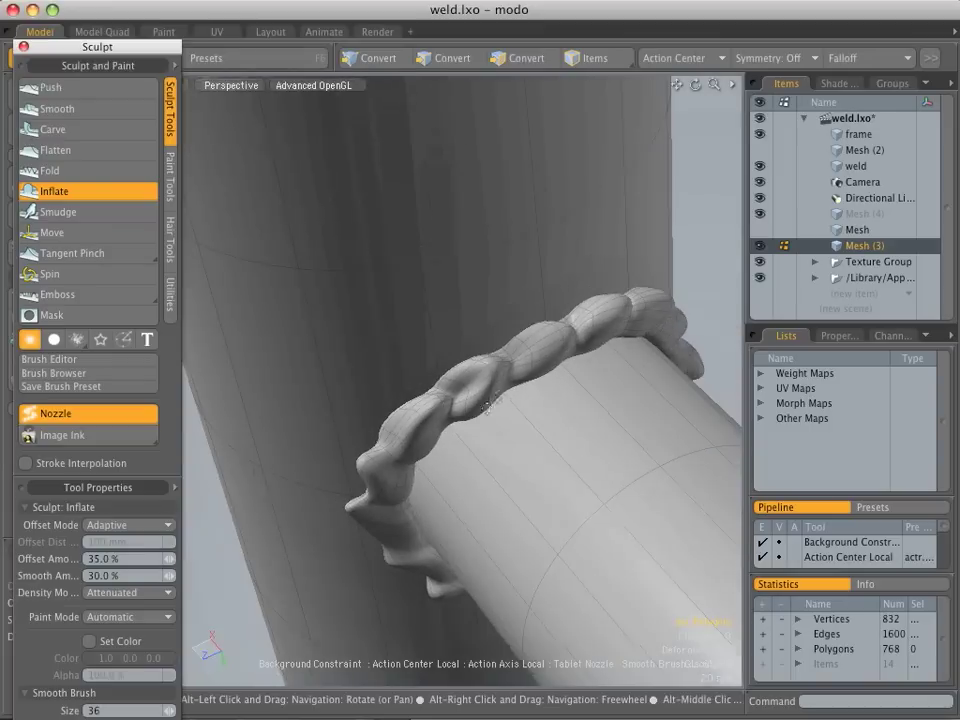
alt+drag(591, 318, 555, 360)
alt+drag(628, 382, 481, 273)
mouse_move(495, 472)
alt+mouse_down()
mouse_move(497, 441)
mouse_move(483, 447)
mouse_move(475, 432)
mouse_move(506, 349)
mouse_move(484, 364)
mouse_move(542, 420)
mouse_move(553, 343)
mouse_move(542, 446)
mouse_move(547, 276)
mouse_move(557, 296)
mouse_move(610, 254)
alt+mouse_up()
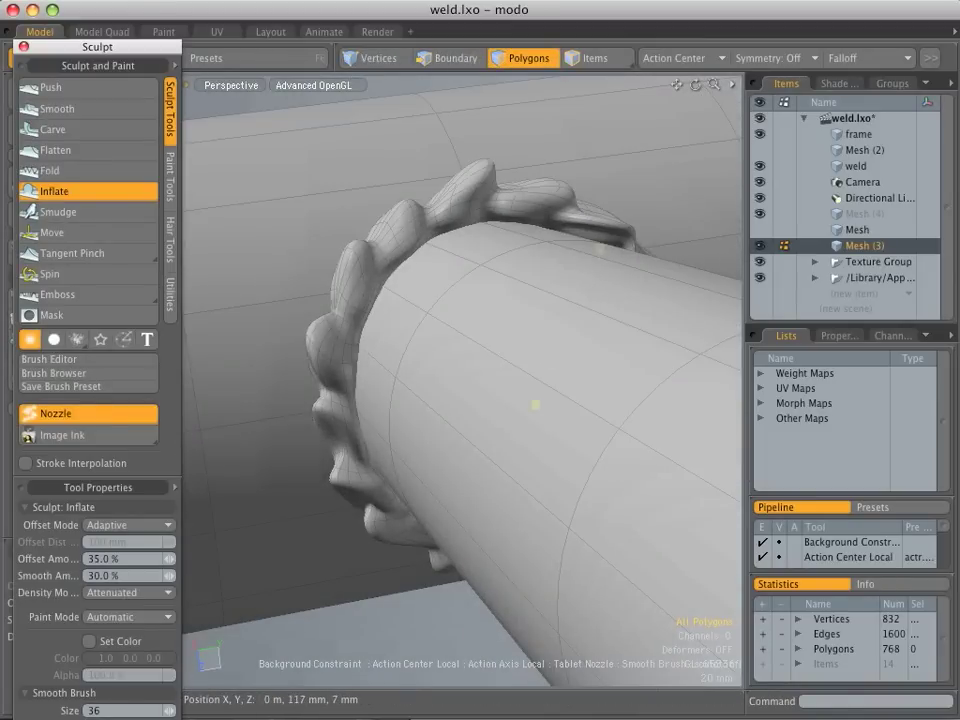
alt+drag(536, 404, 557, 386)
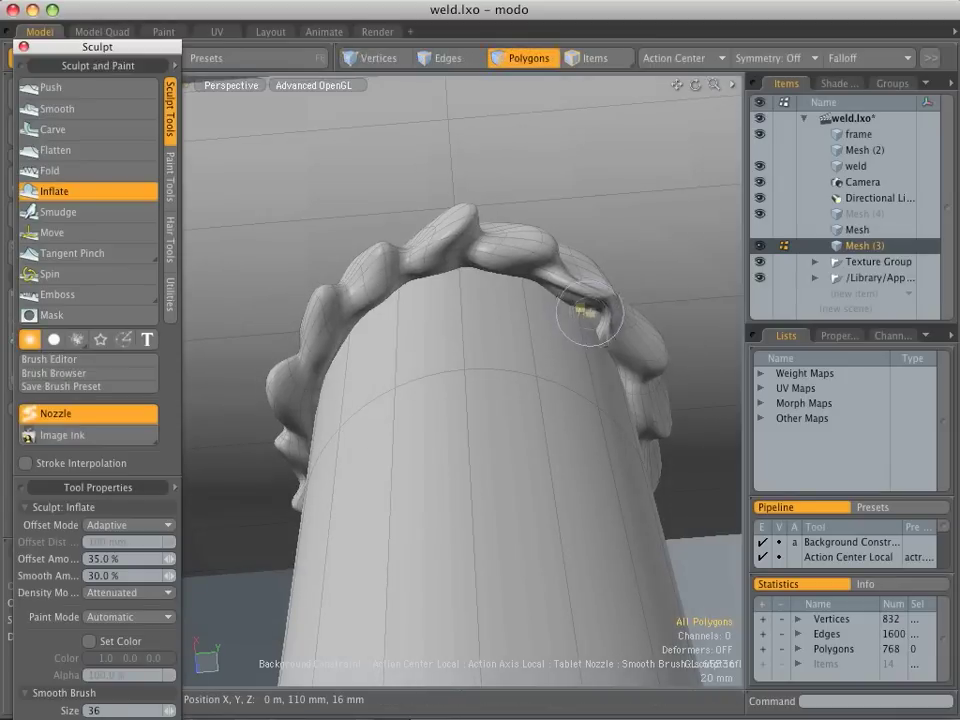
shift+drag(597, 312, 636, 347)
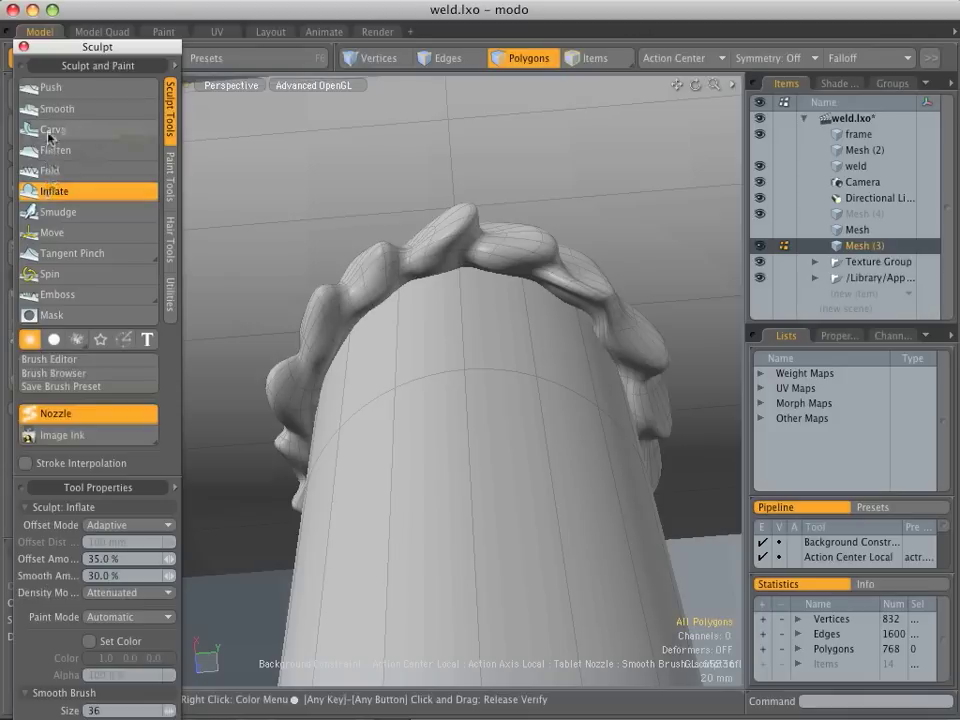
Set the Move brush size to 39 and reshape the bead tips across the crest of the weld ring
click(52, 232)
right_drag(476, 214, 475, 214)
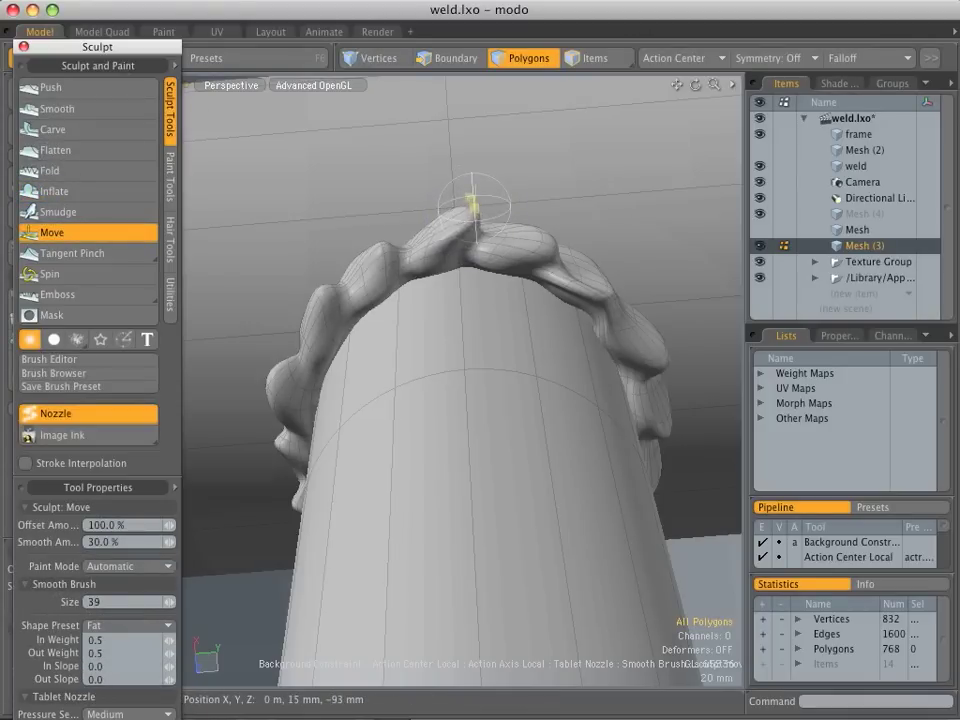
alt+drag(474, 200, 505, 260)
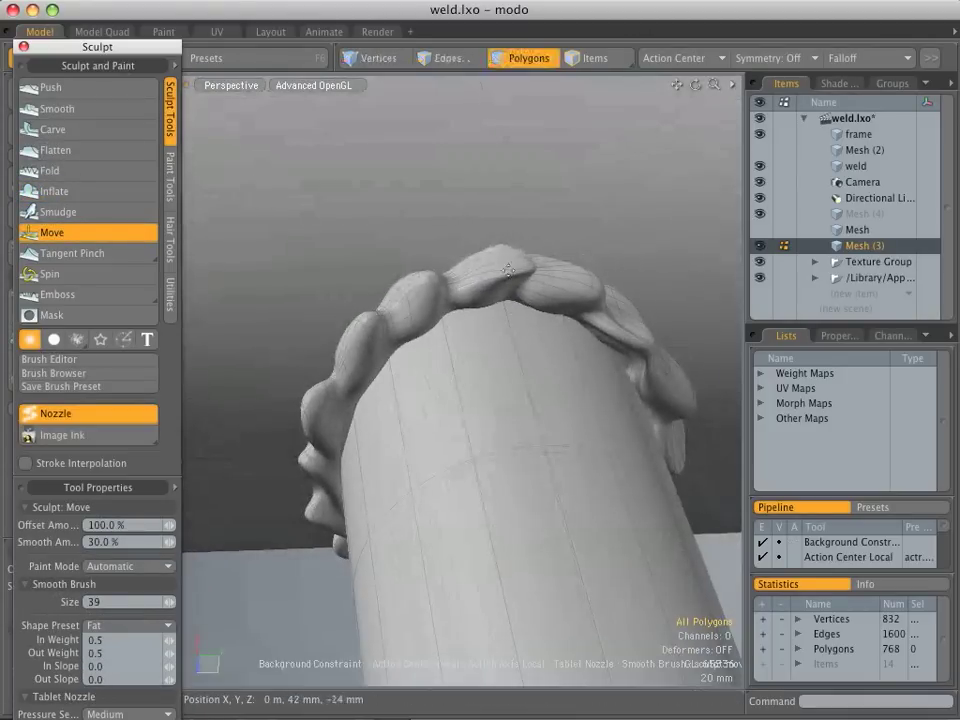
mouse_move(411, 286)
mouse_down()
mouse_move(374, 323)
mouse_move(392, 506)
mouse_move(557, 519)
mouse_move(450, 420)
mouse_up()
mouse_move(450, 420)
alt+mouse_down()
mouse_move(647, 191)
mouse_move(308, 541)
mouse_move(634, 287)
alt+mouse_up()
drag(492, 427, 508, 414)
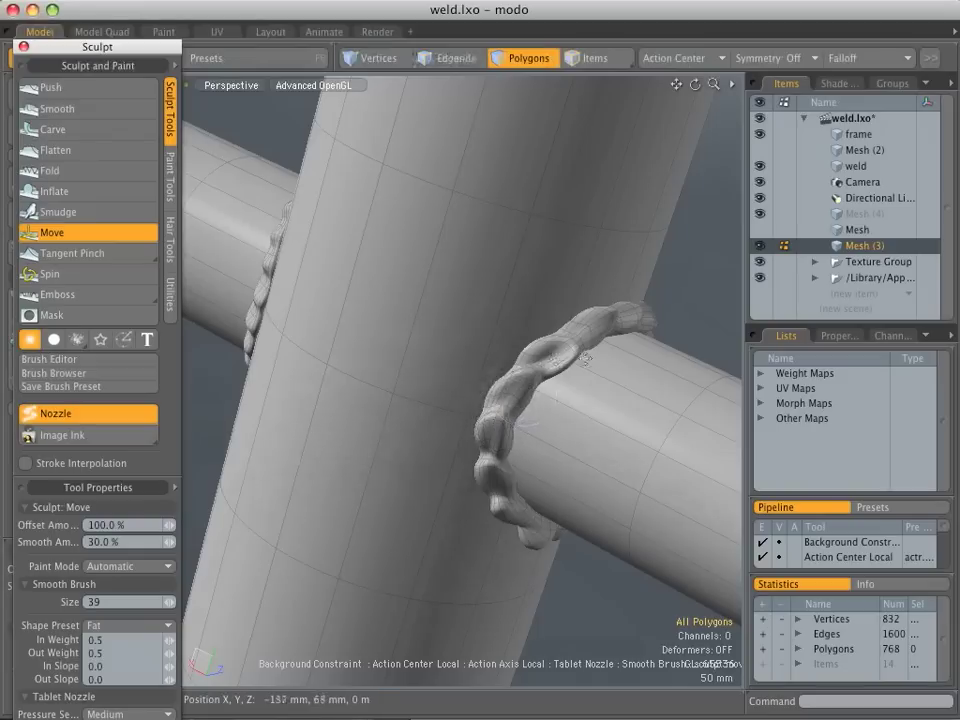
Touch up the remaining beads around all sides of the weld ring with the size 39 Move brush
alt+drag(573, 355, 446, 390)
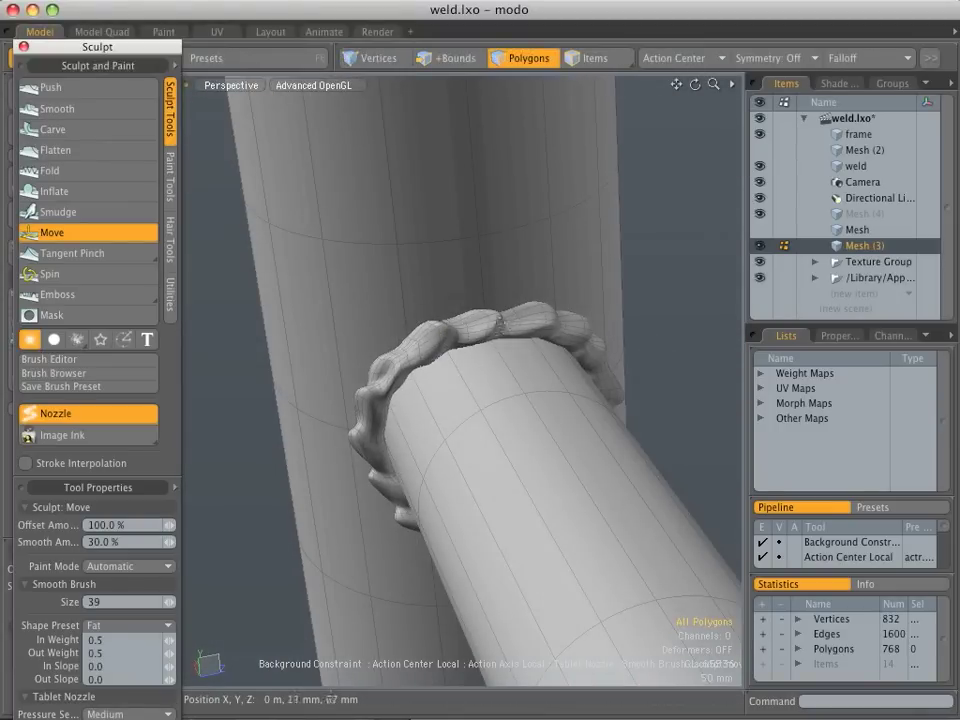
alt+drag(566, 329, 632, 353)
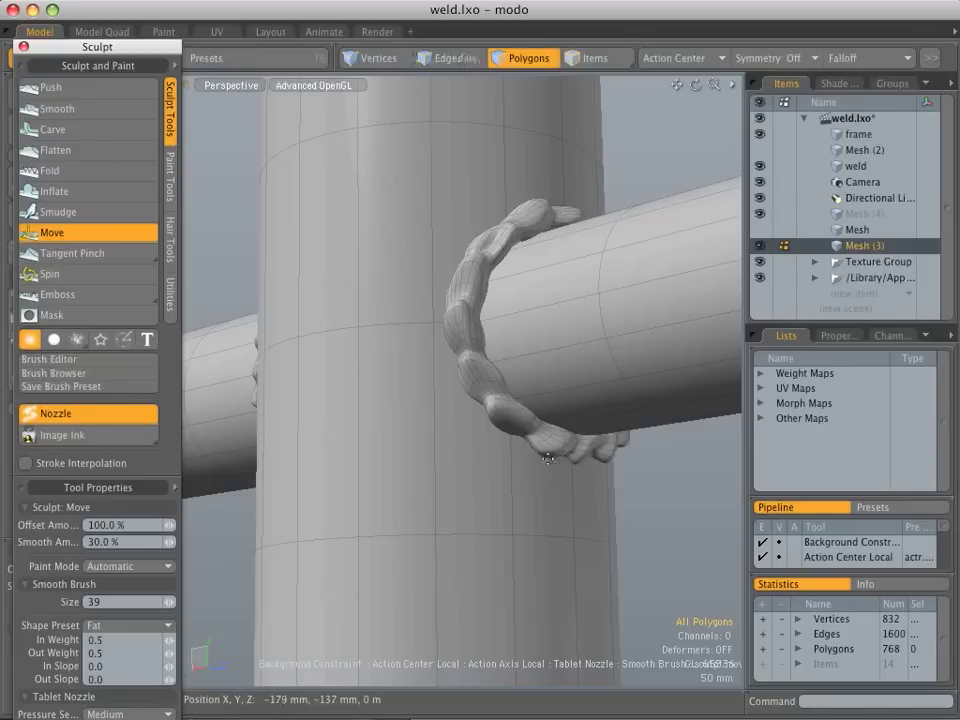
alt+drag(470, 340, 480, 370)
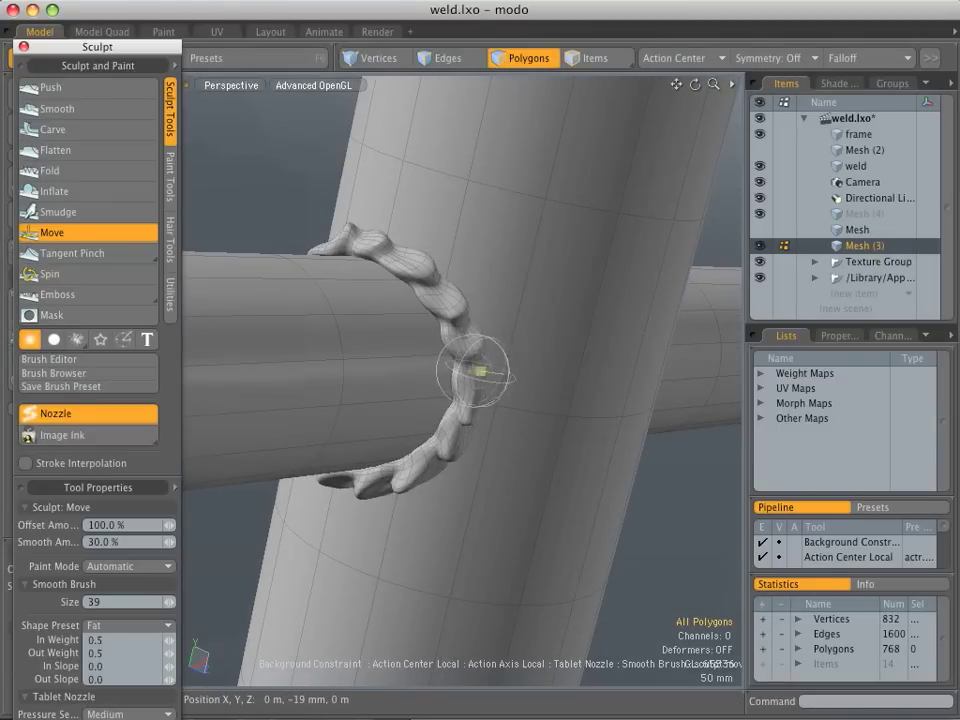
alt+drag(600, 460, 544, 399)
alt+drag(497, 262, 527, 405)
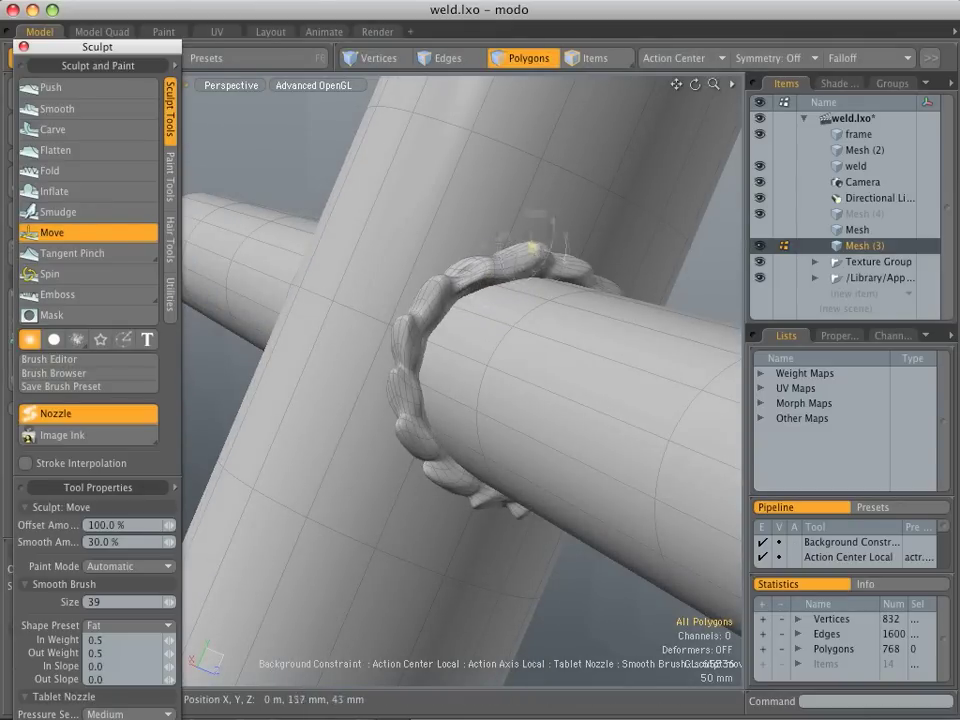
alt+drag(495, 336, 625, 400)
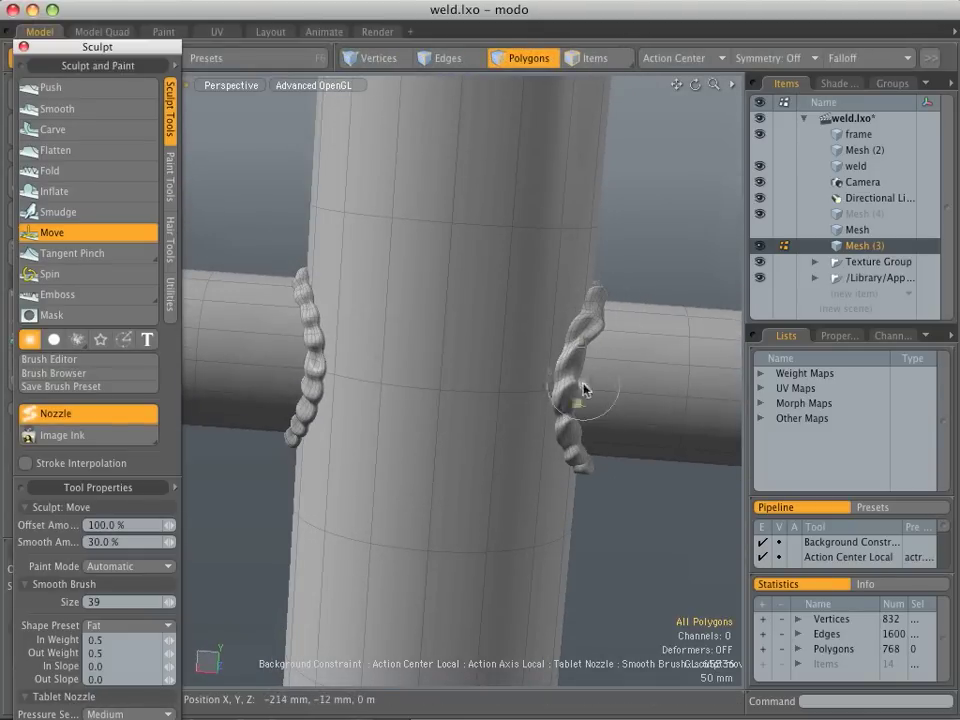
alt+drag(611, 482, 565, 254)
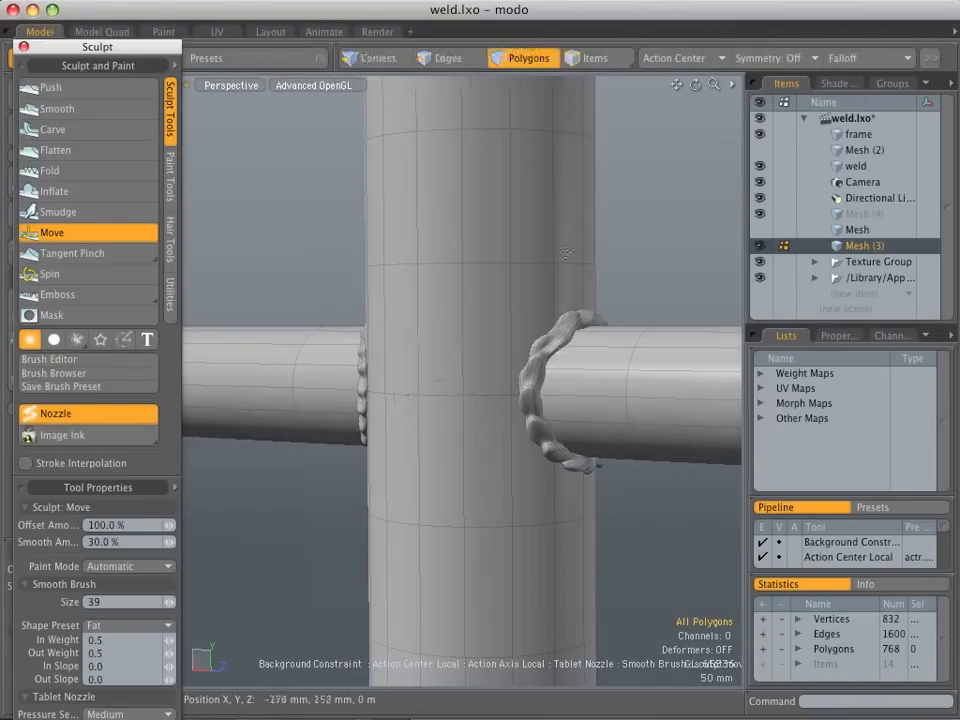
Hide the base material in the render setup and render a front view of the welded joint
click(377, 31)
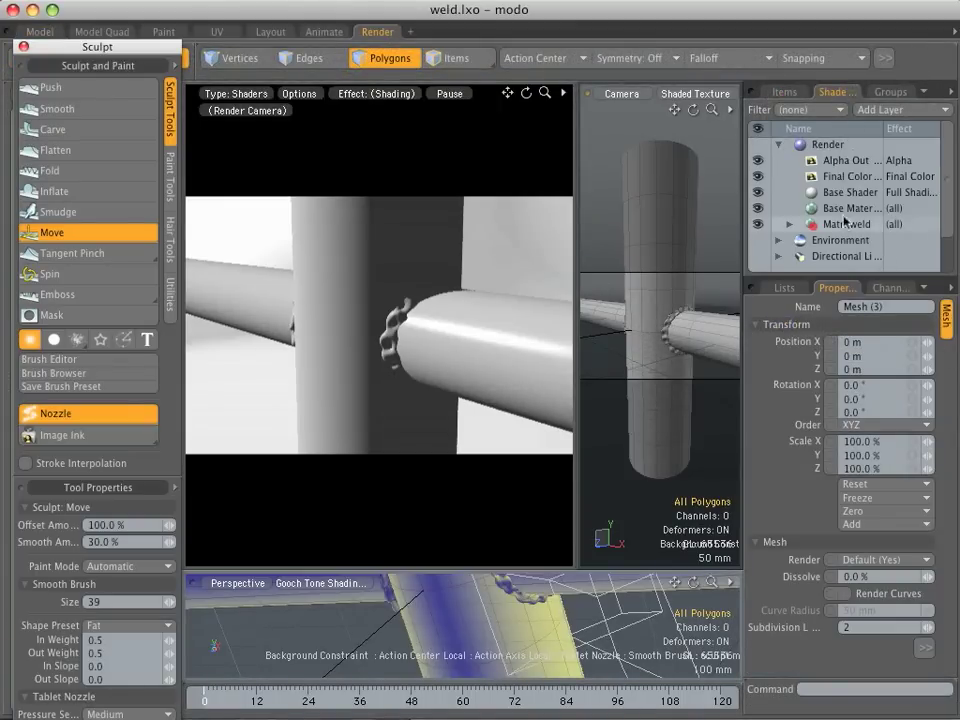
click(785, 208)
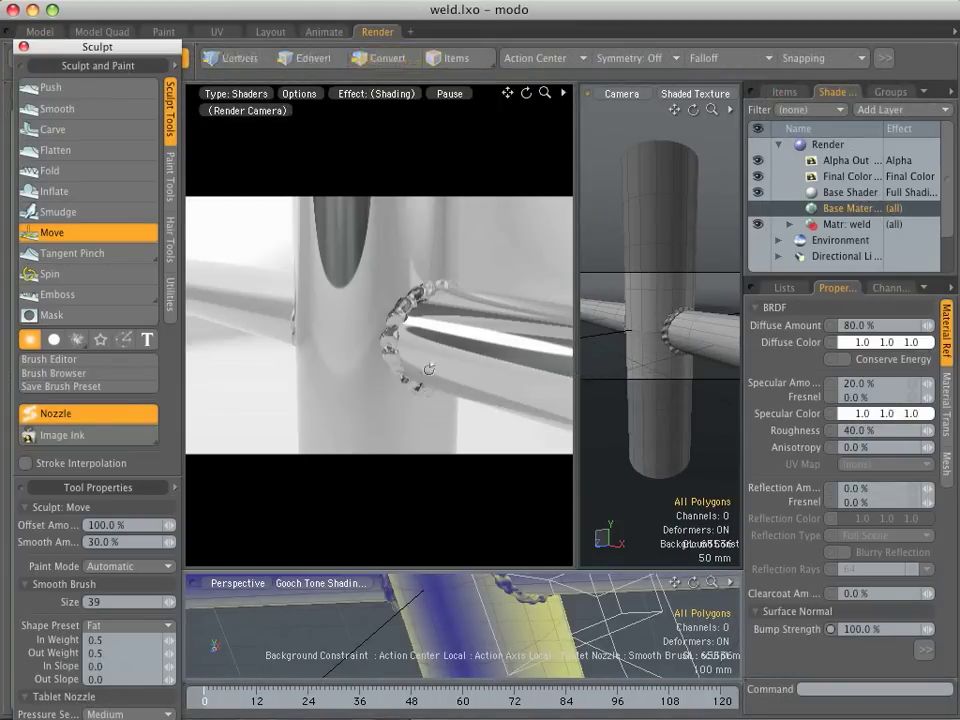
alt+drag(357, 345, 440, 435)
key(F9)
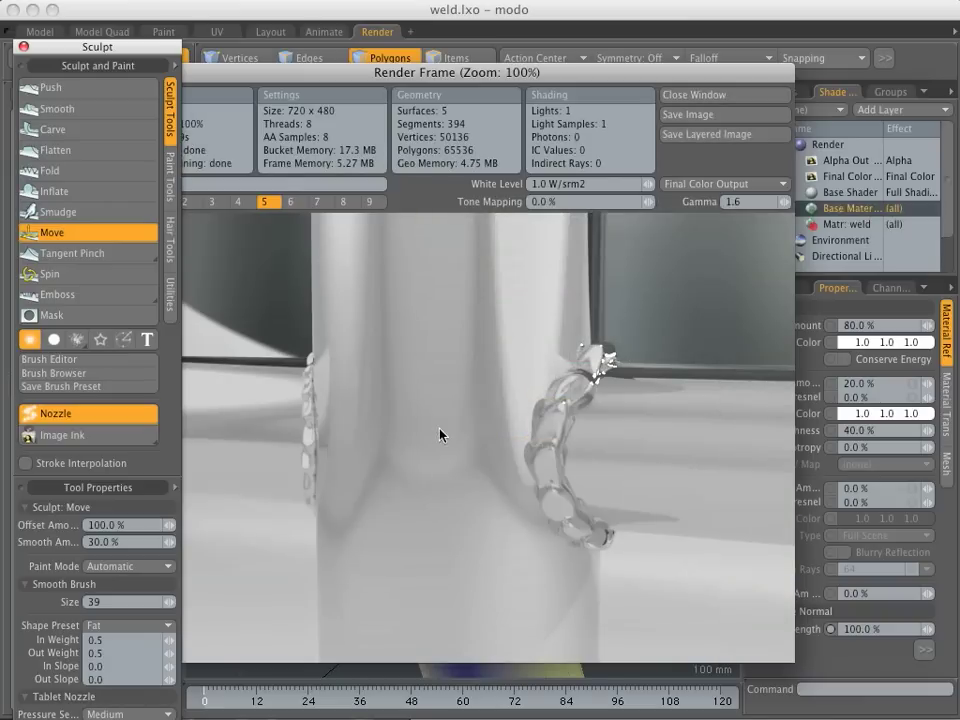
drag(246, 72, 570, 704)
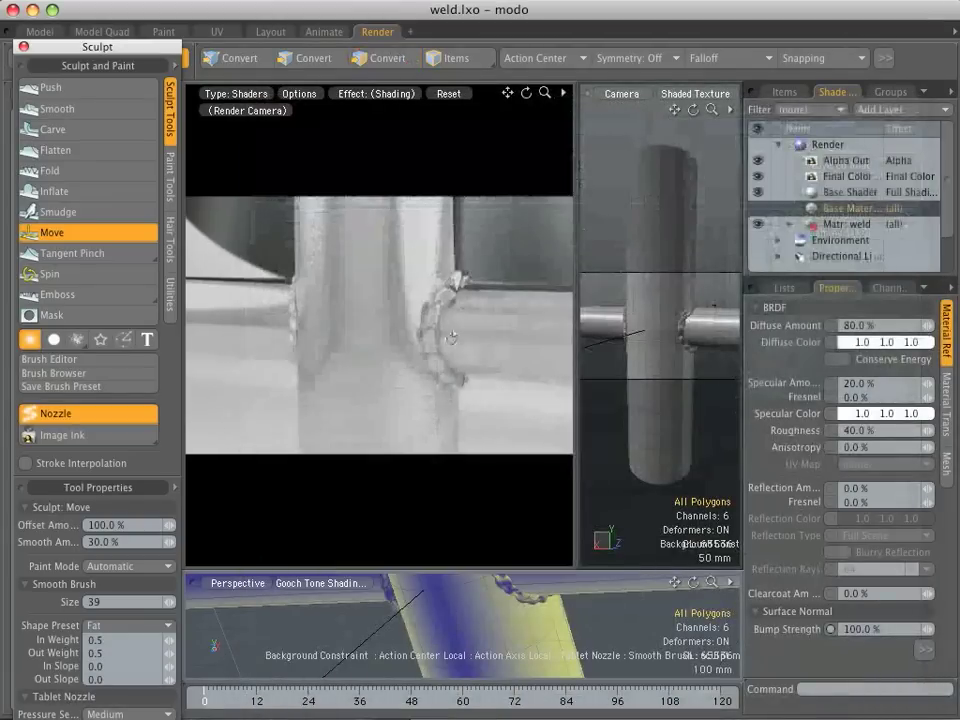
Render the weld on the opposite side of the vertical tube and close the render
alt+drag(451, 338, 388, 380)
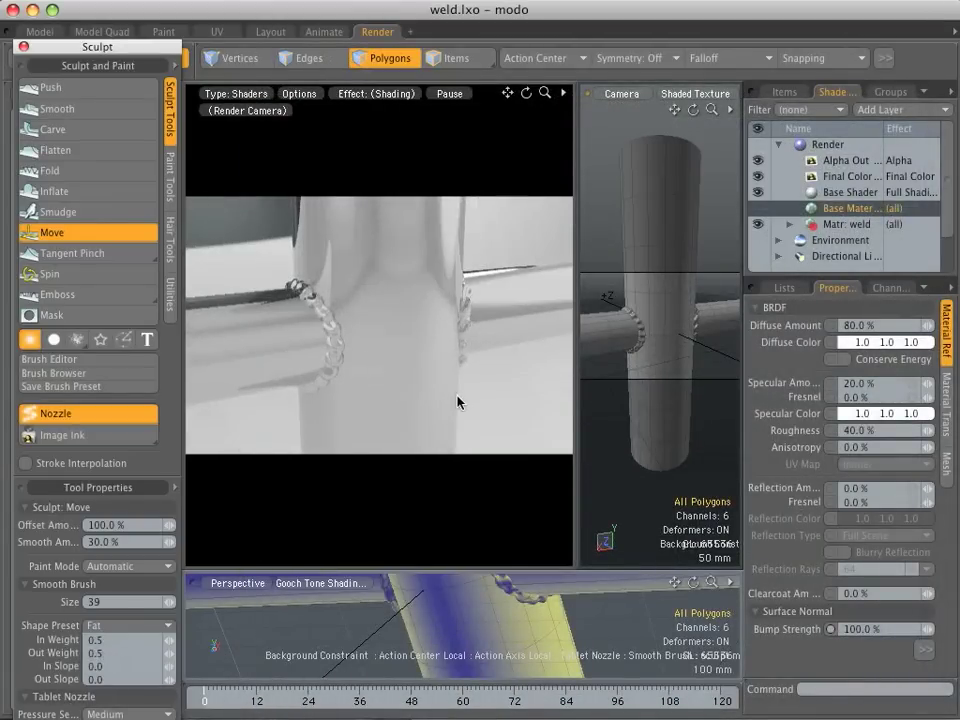
key(F9)
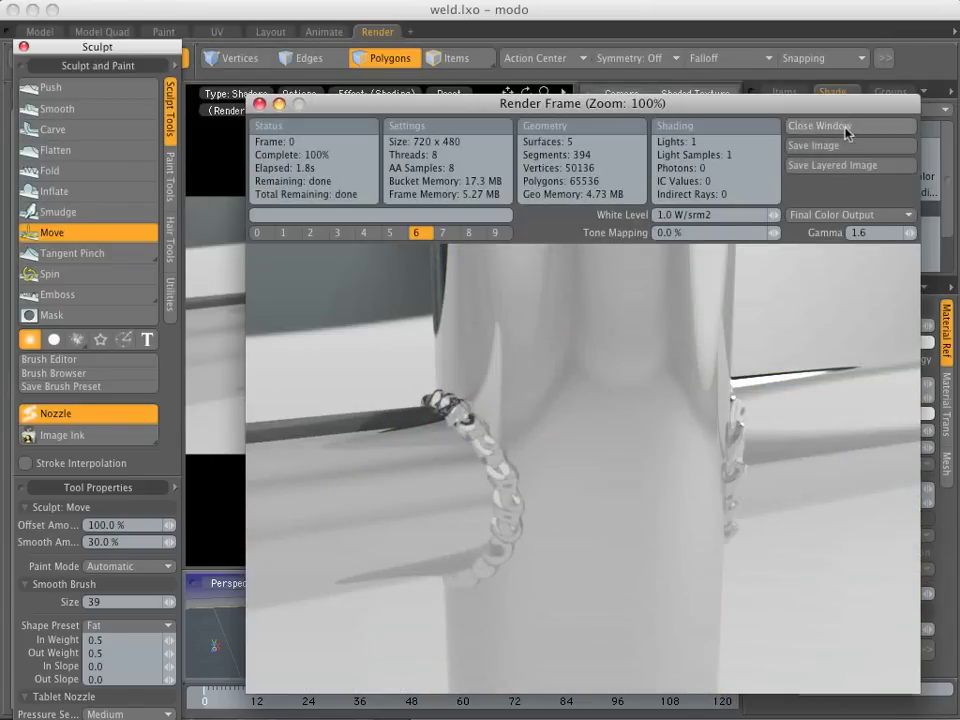
click(795, 127)
Render the joint from an oblique angle along the horizontal tube and compare it with stored renders 6, 5 and 4
alt+drag(548, 393, 381, 435)
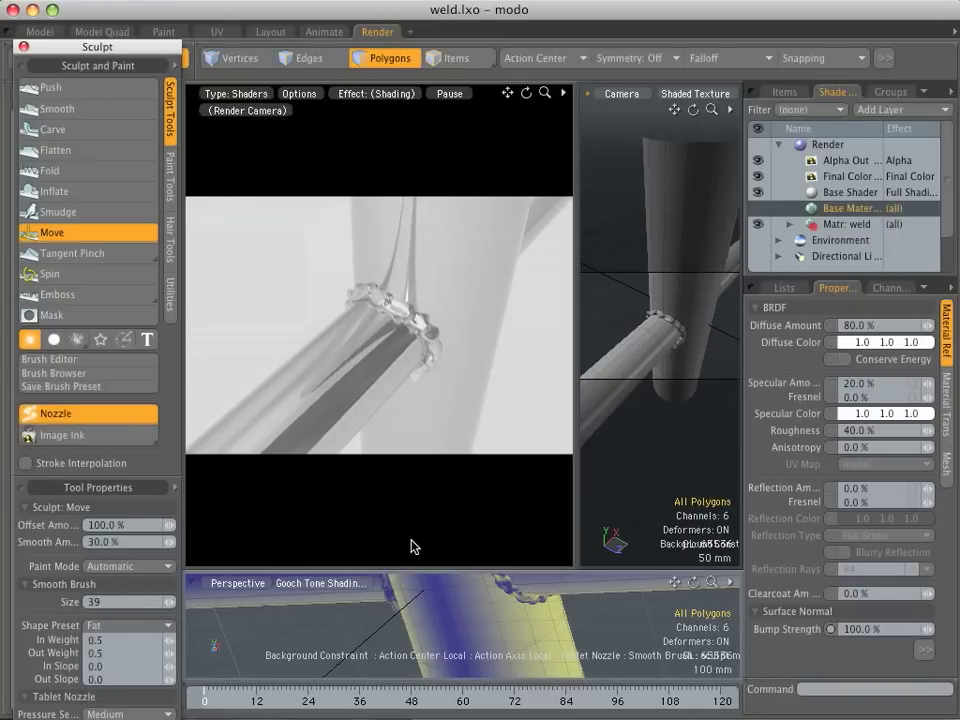
key(F9)
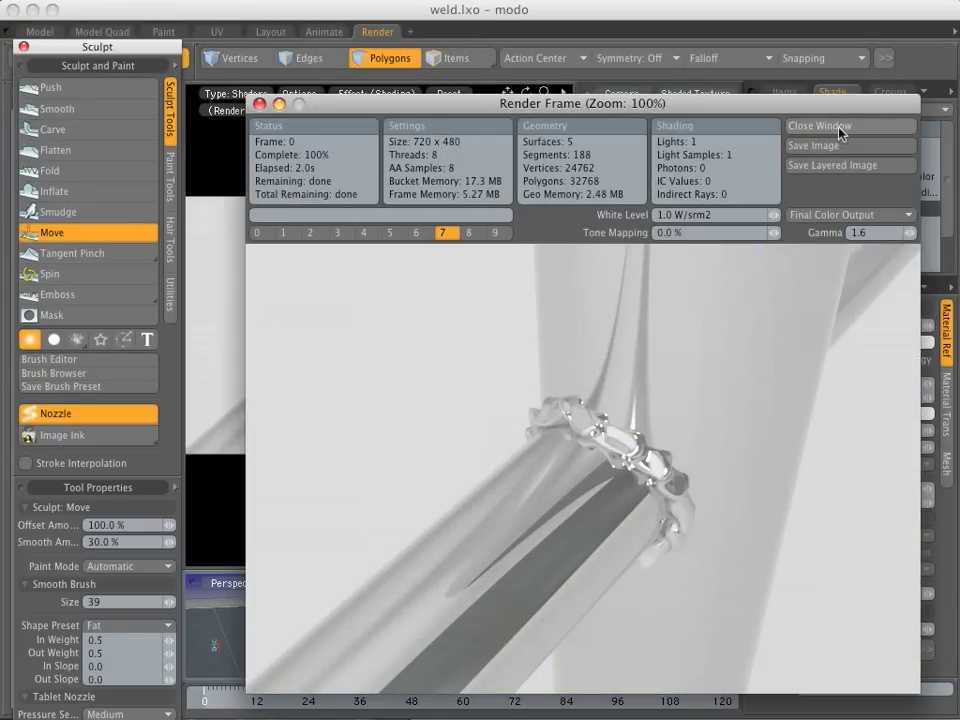
click(417, 234)
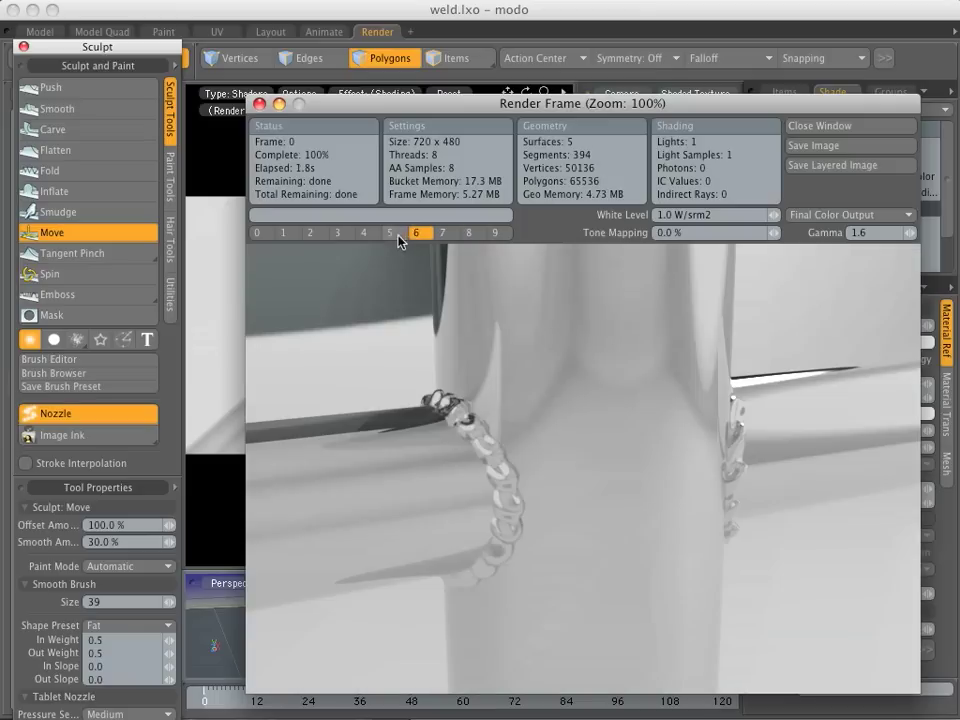
click(392, 235)
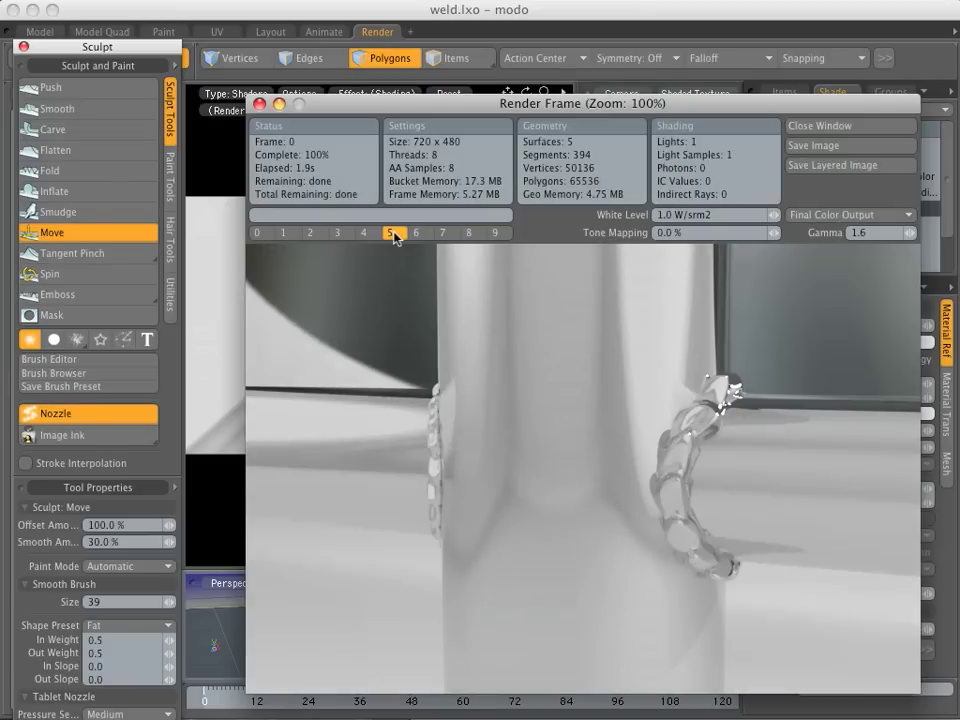
click(366, 234)
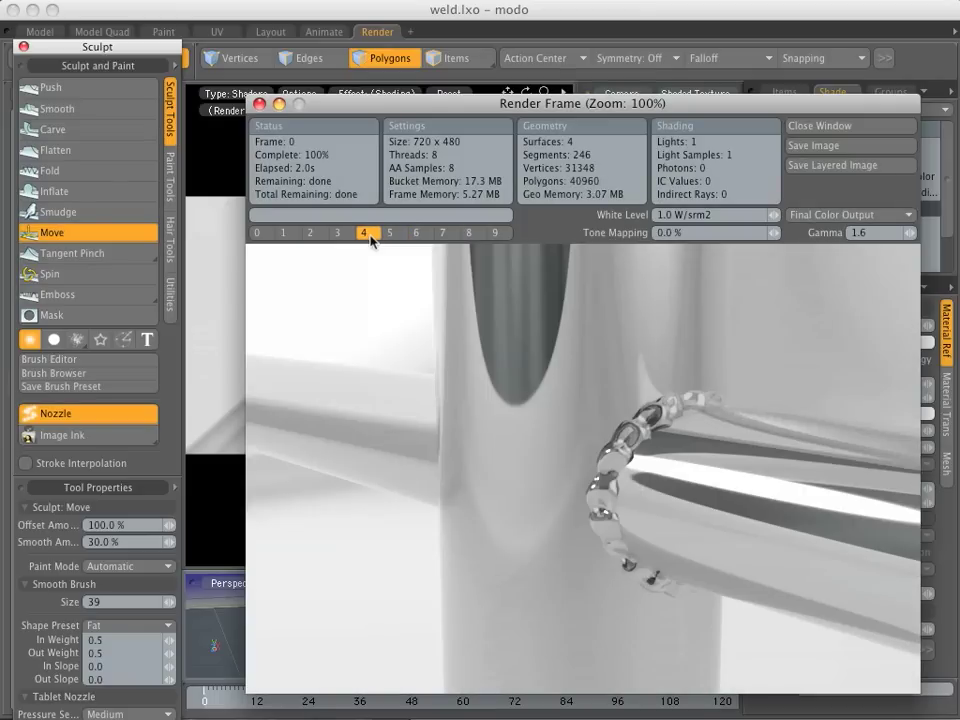